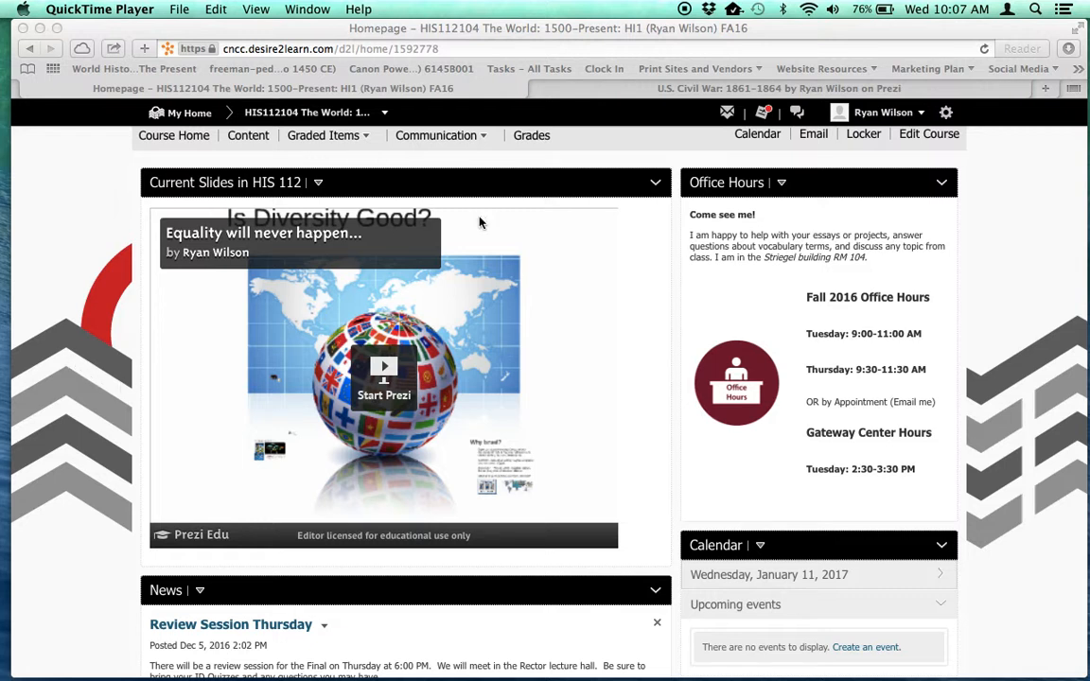
Switch to the Prezi page and look over the "U.S. Civil War: 1861-1864" presentation and its sharing options
{"action": "left_click", "coordinate": [588, 357]}
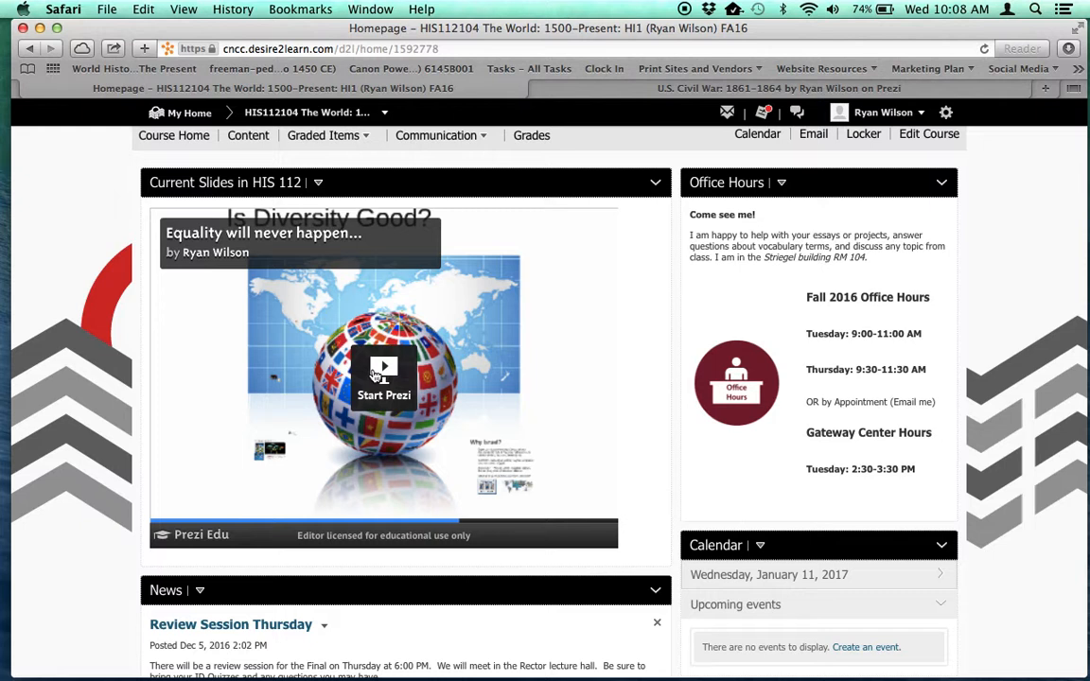
{"action": "left_click", "coordinate": [688, 91]}
{"action": "scroll", "coordinate": [702, 274], "scroll_direction": "up", "scroll_amount": 5}
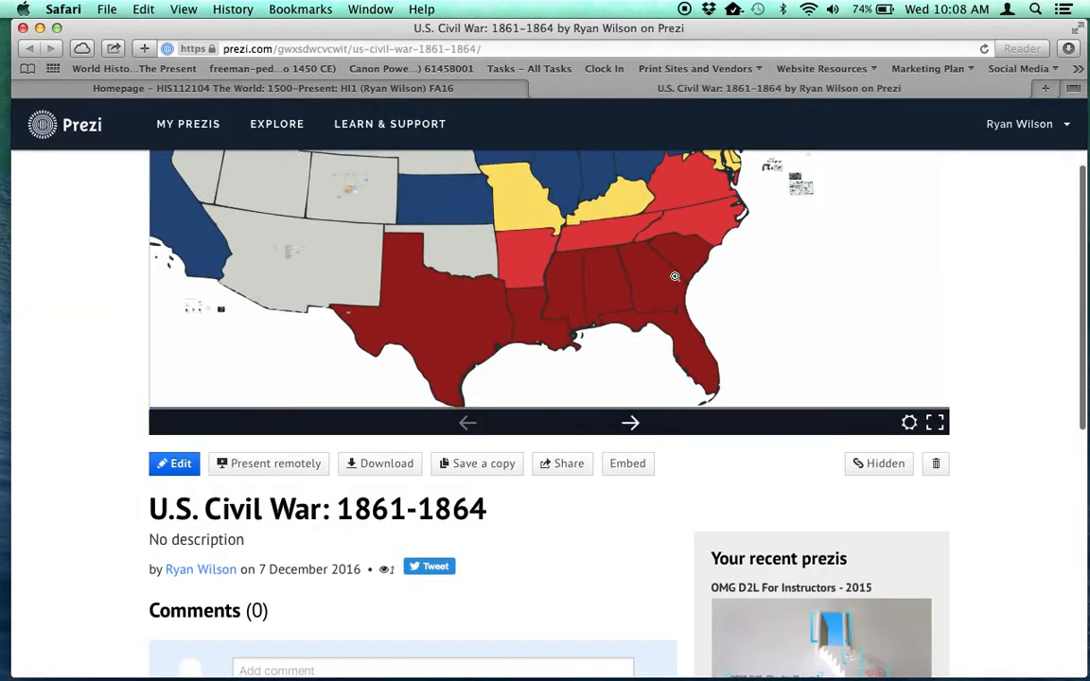
{"action": "scroll", "coordinate": [702, 274], "scroll_direction": "down", "scroll_amount": 5}
{"action": "scroll", "coordinate": [1015, 256], "scroll_direction": "up", "scroll_amount": 4}
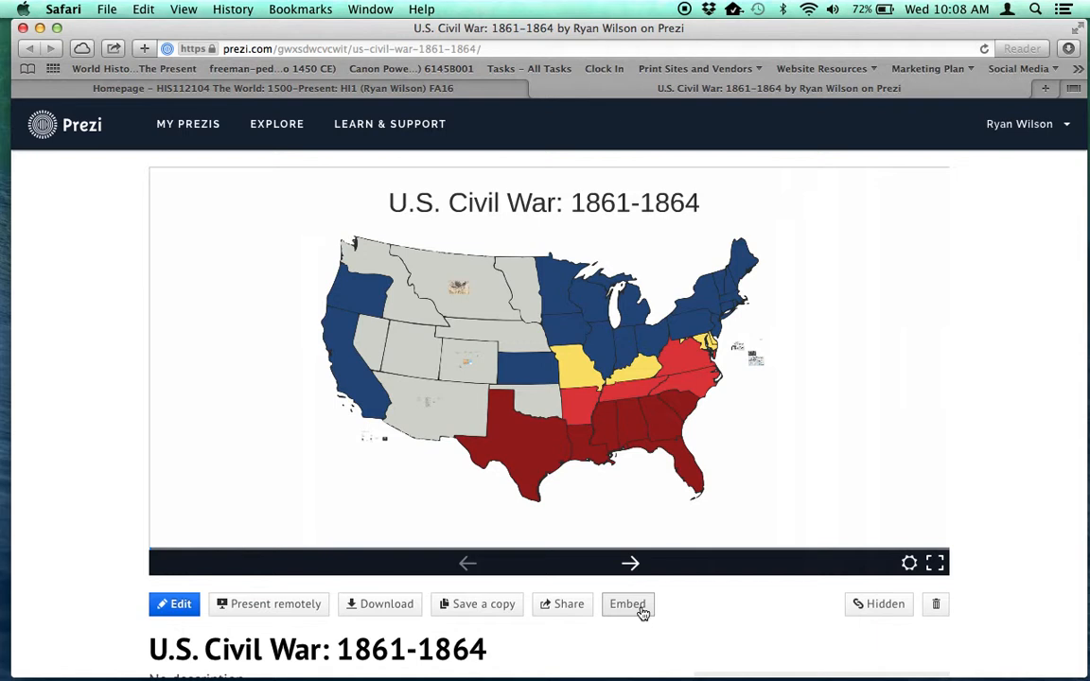
Return to D2L and switch from the HIS112104 course to the sandbox course
{"action": "left_click", "coordinate": [397, 88]}
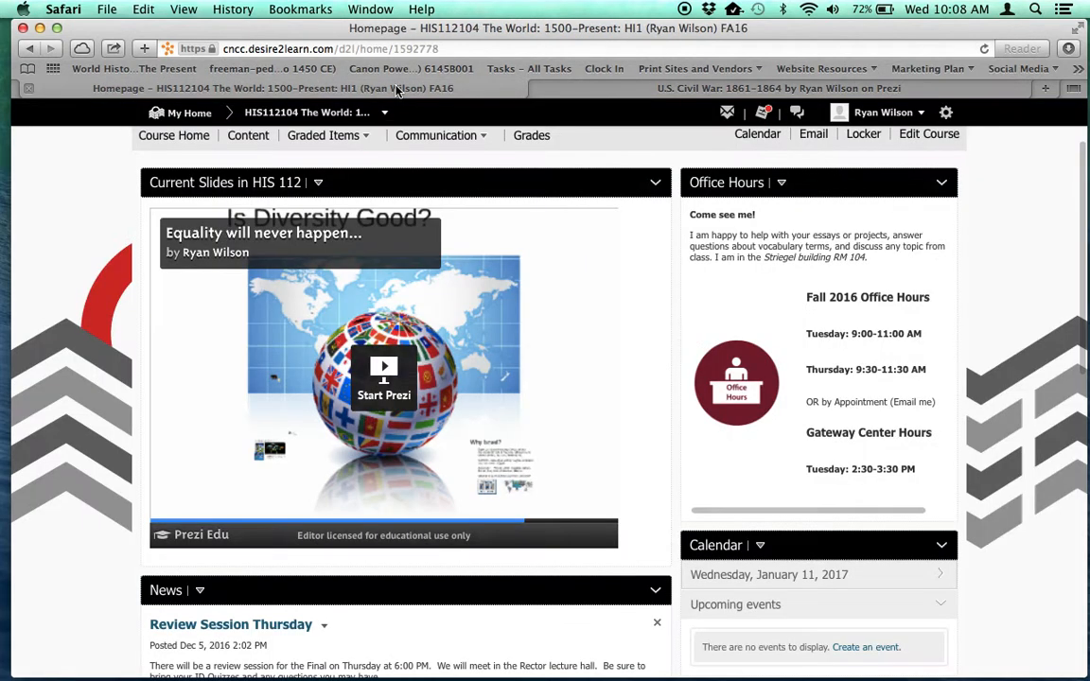
{"action": "left_click", "coordinate": [384, 112]}
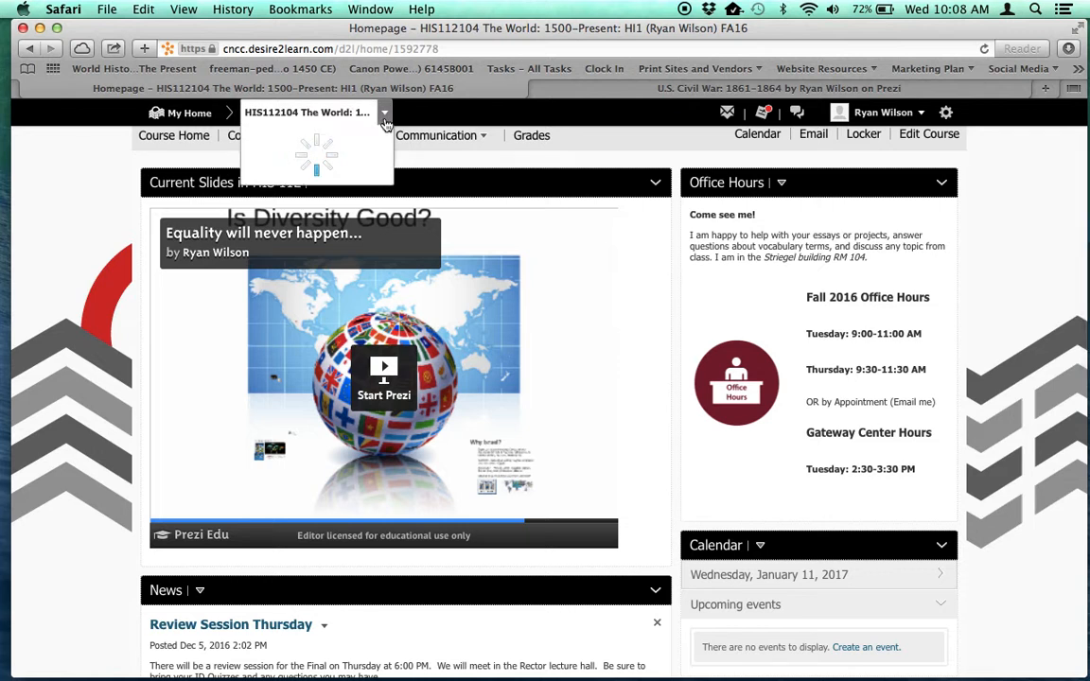
{"action": "left_click", "coordinate": [324, 301]}
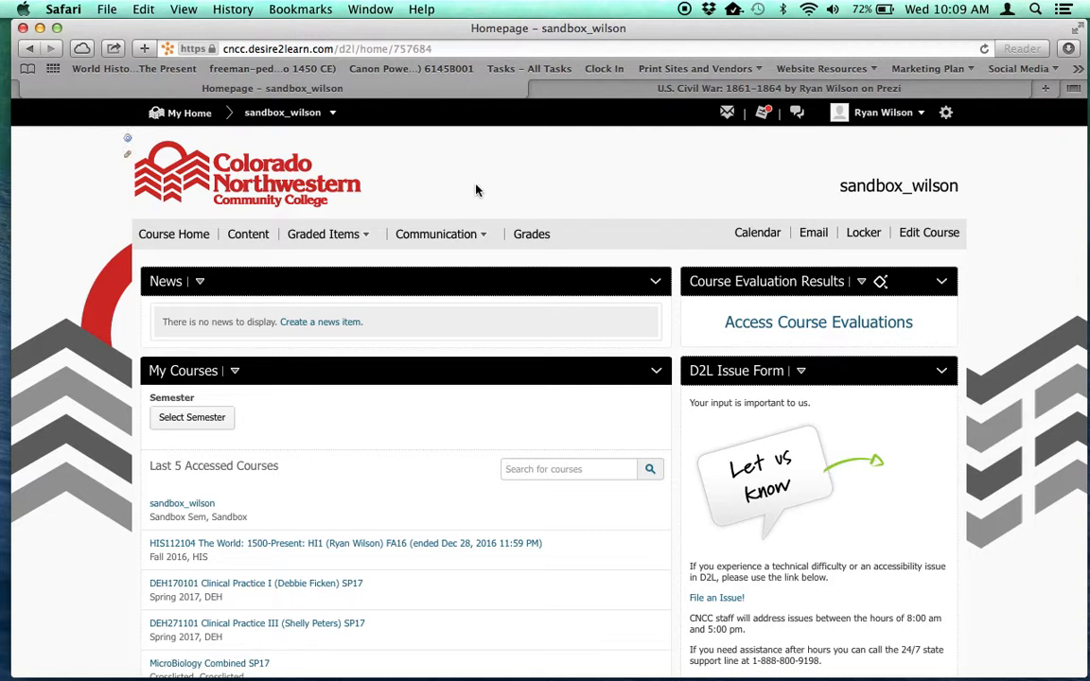
Open the embed settings of the "U.S. Civil War: 1861-1864" prezi and copy its embed code
{"action": "left_click", "coordinate": [651, 92]}
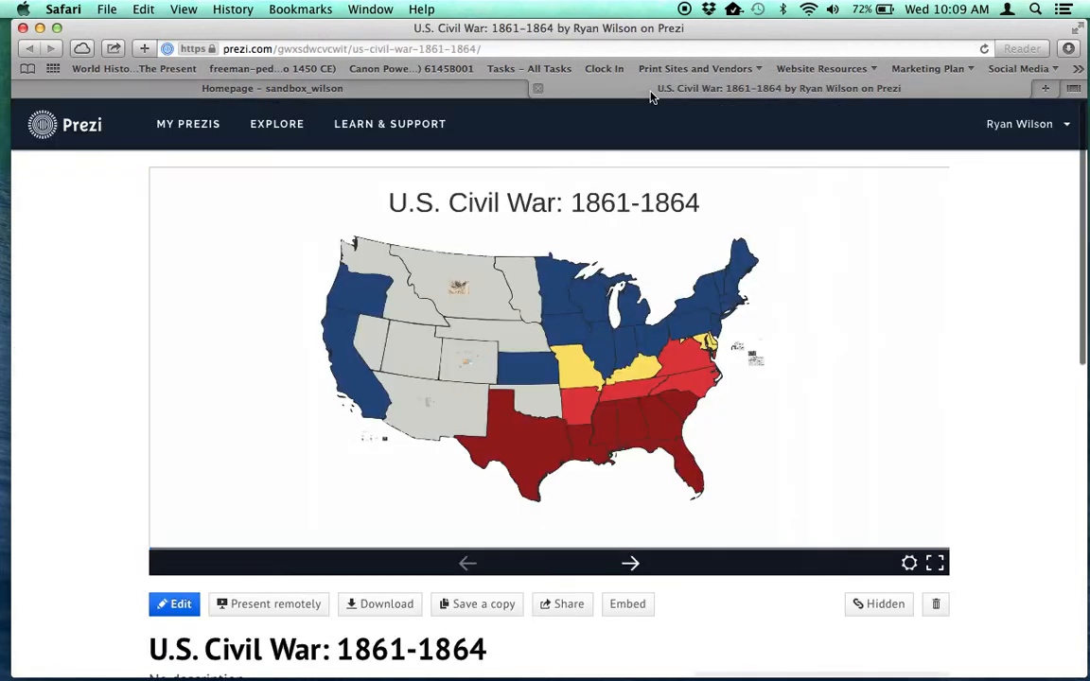
{"action": "left_click", "coordinate": [628, 607]}
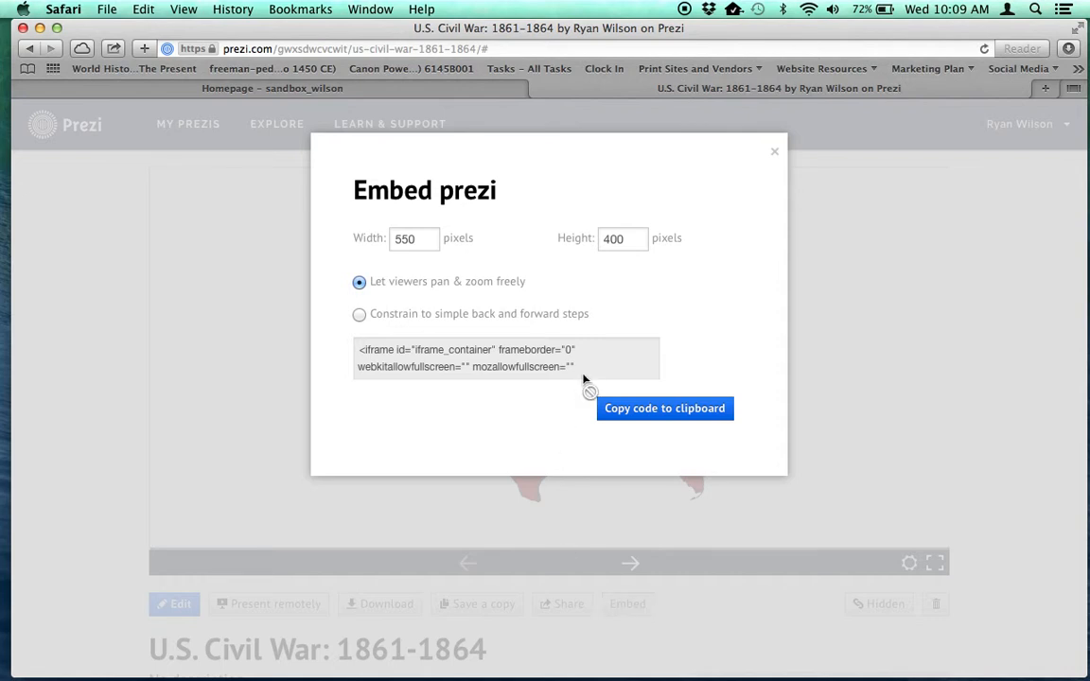
{"action": "left_click", "coordinate": [550, 377]}
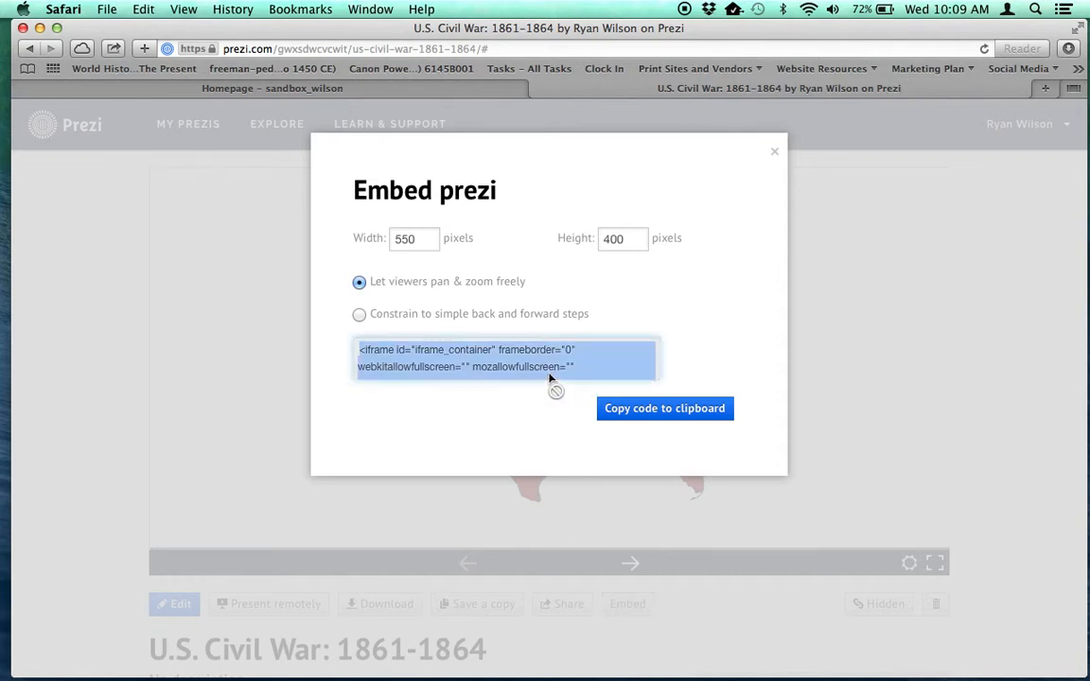
{"action": "left_click", "coordinate": [647, 409]}
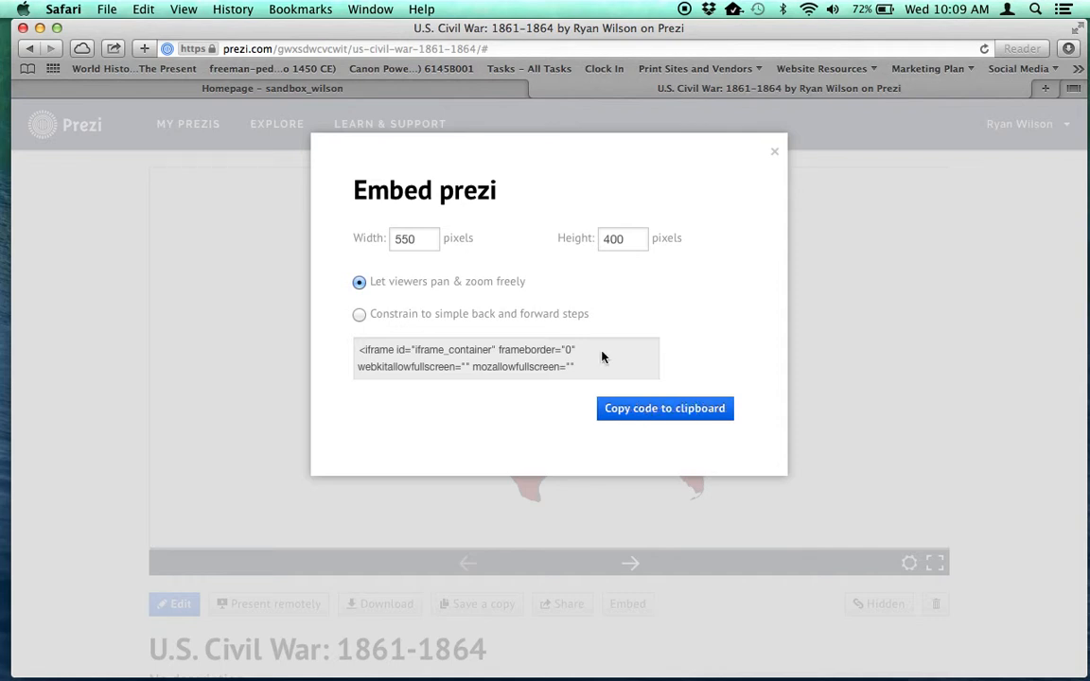
Create a D2L sandbox course widget named "Civil War Slides" described as "These are the slides that correspond to the unit on the Civil War."
{"action": "left_click", "coordinate": [410, 90]}
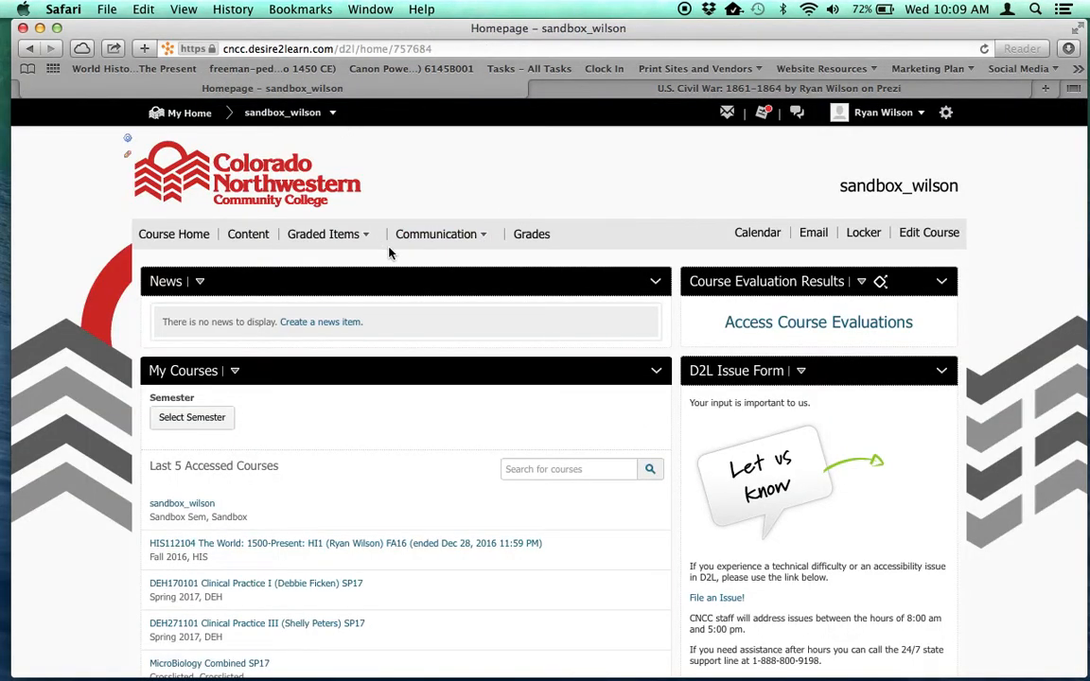
{"action": "left_click", "coordinate": [928, 234]}
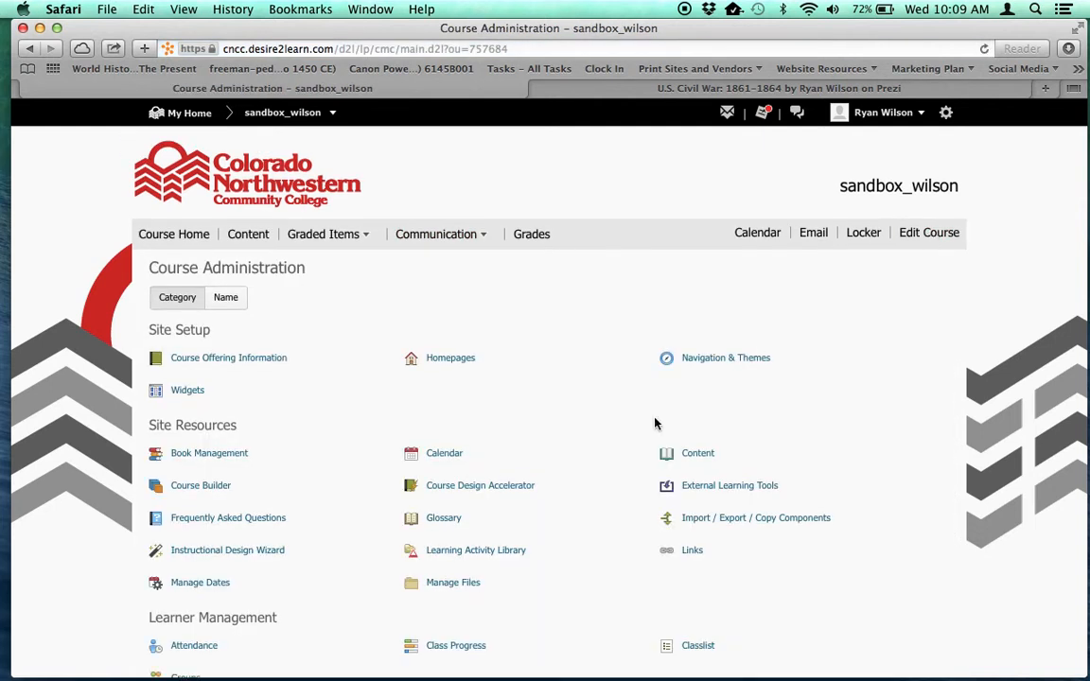
{"action": "left_click", "coordinate": [187, 396]}
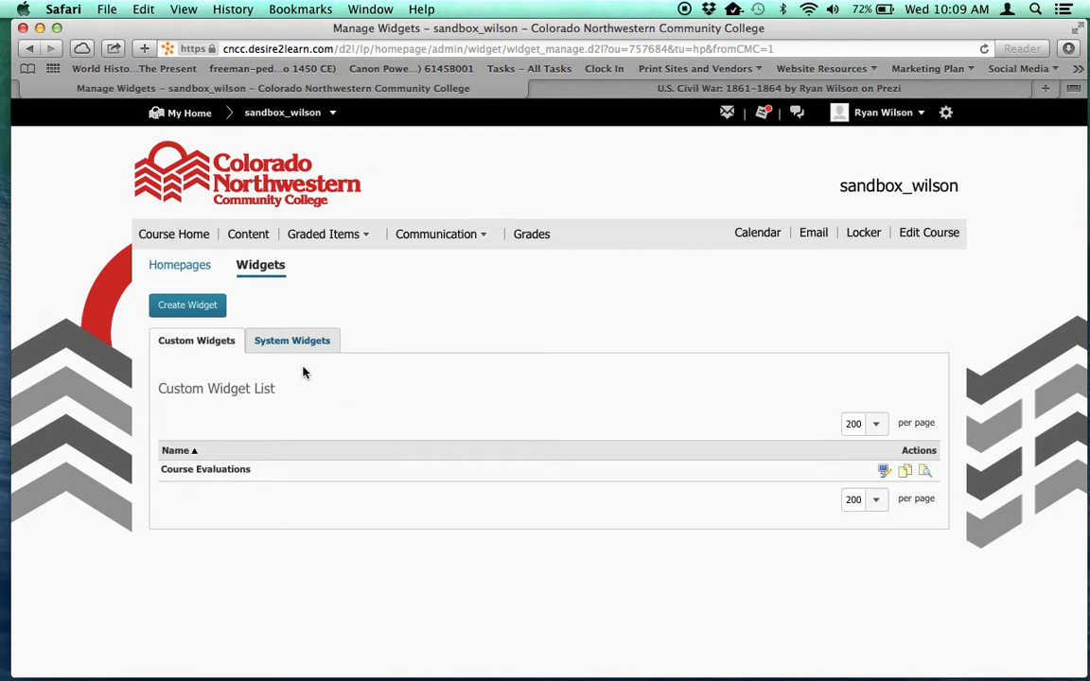
{"action": "left_click", "coordinate": [199, 308]}
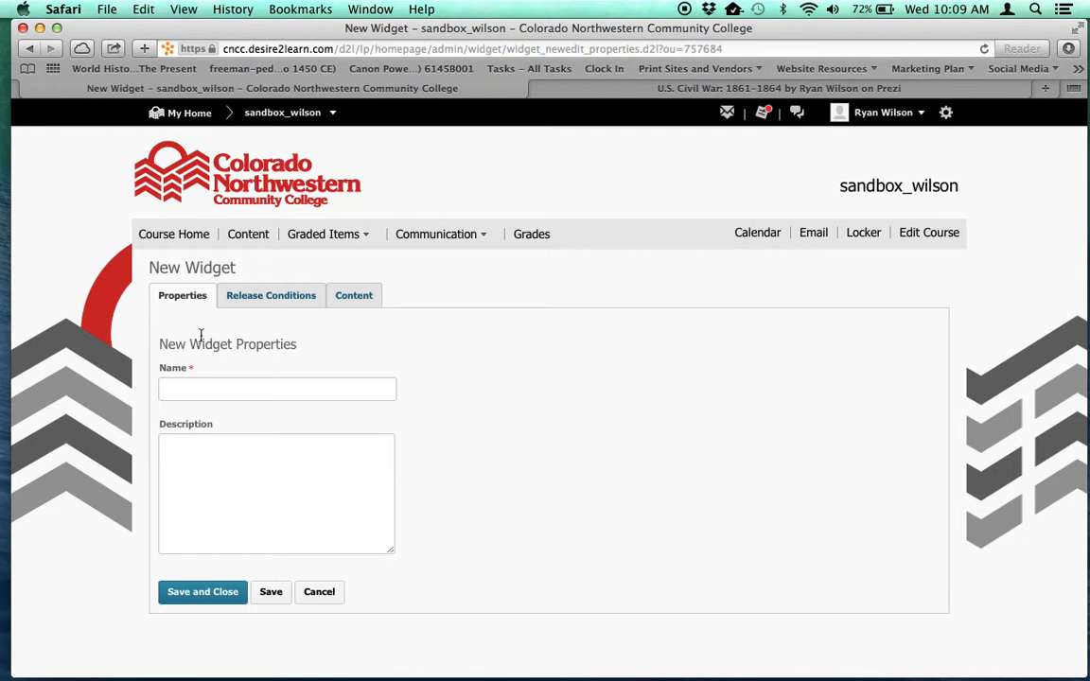
{"action": "left_click", "coordinate": [205, 387]}
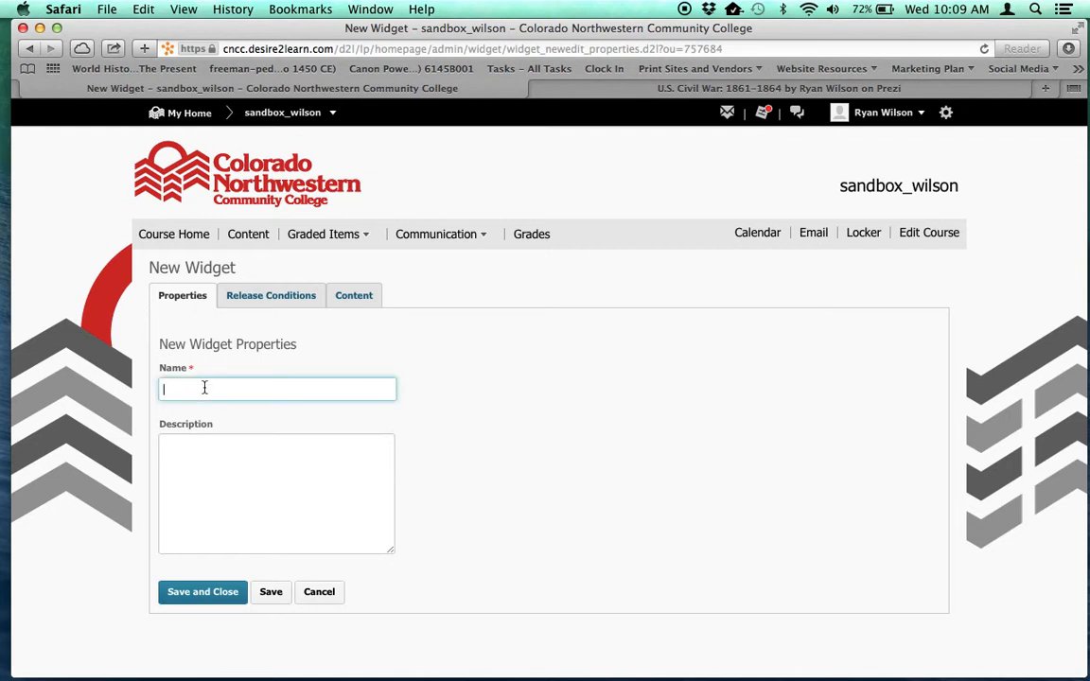
{"action": "type", "text": "Civil War Slides"}
{"action": "left_click", "coordinate": [234, 482]}
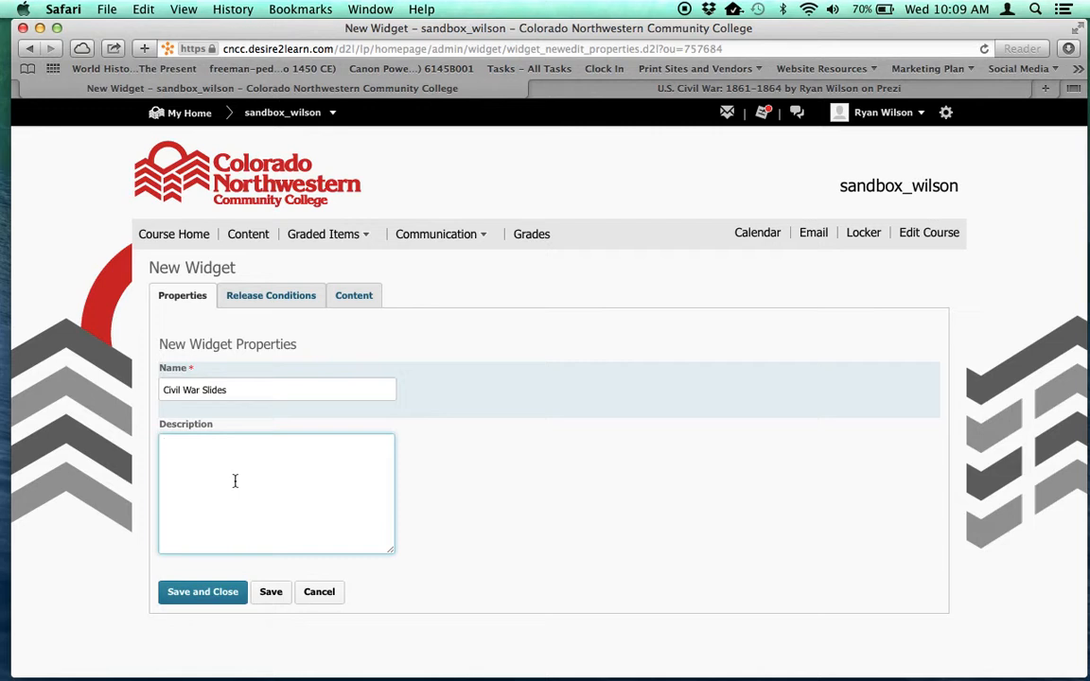
{"action": "type", "text": "These are the slides that correspond to the unit on the Civil War."}
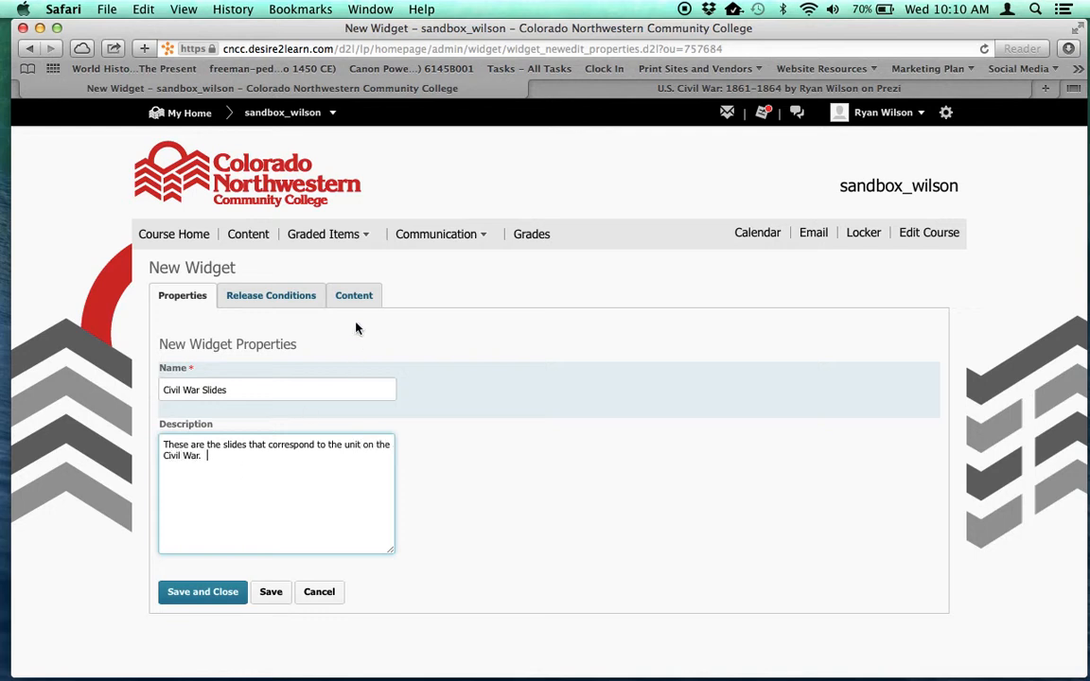
Open the HTML source of the Civil War Slides widget's content and try to paste the embed code
{"action": "left_click", "coordinate": [364, 297]}
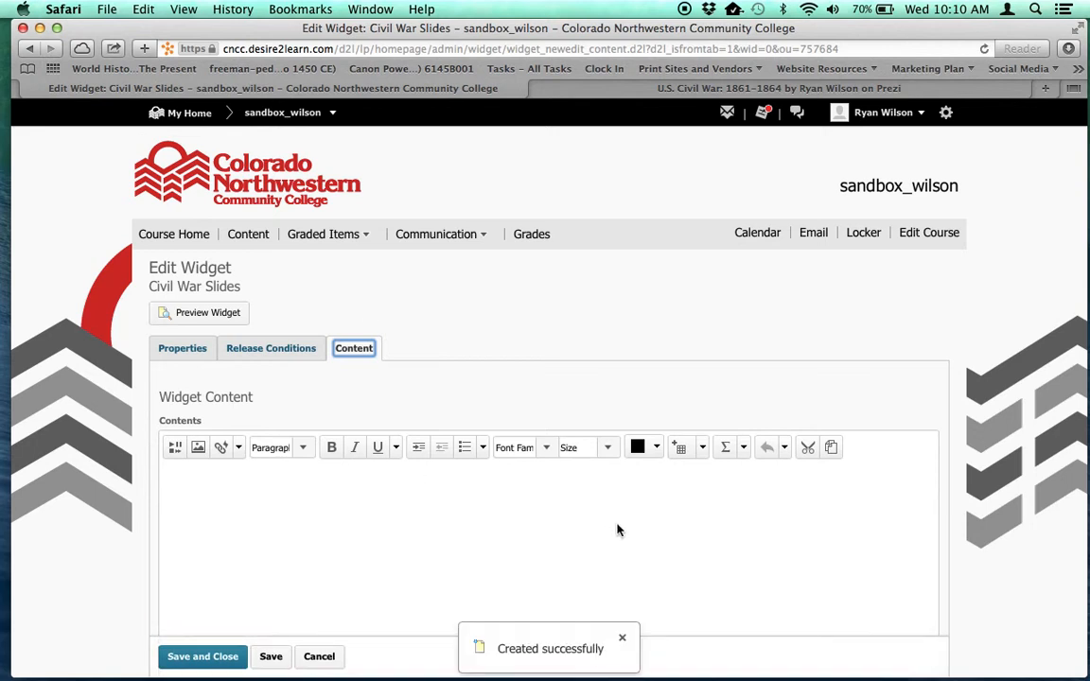
{"action": "scroll", "coordinate": [975, 556], "scroll_direction": "down", "scroll_amount": 5}
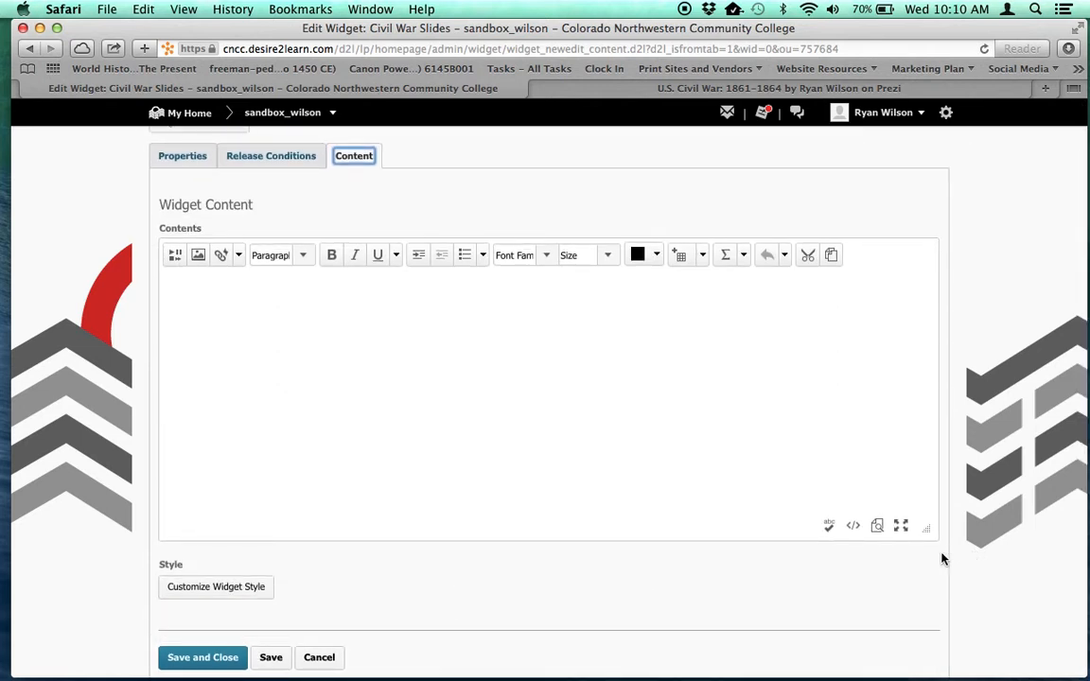
{"action": "left_click", "coordinate": [854, 531]}
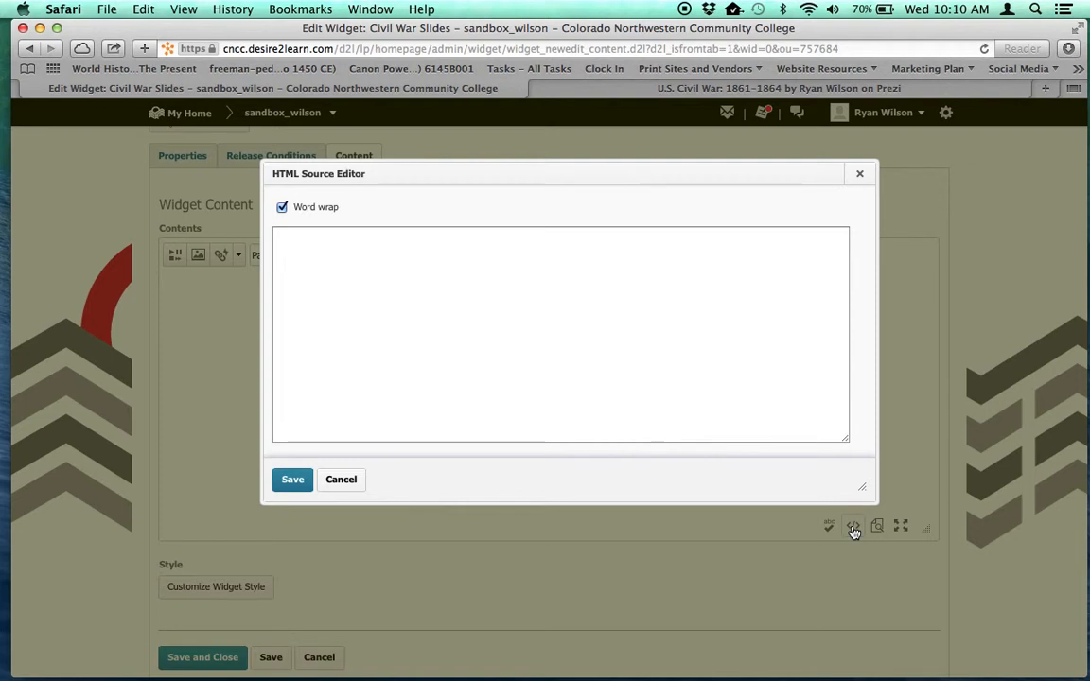
{"action": "left_click", "coordinate": [622, 284]}
{"action": "key", "text": "super+v"}
{"action": "key", "text": "super+v"}
Switch back to Prezi and copy the full iframe embed code from the embed settings
{"action": "left_click", "coordinate": [705, 88]}
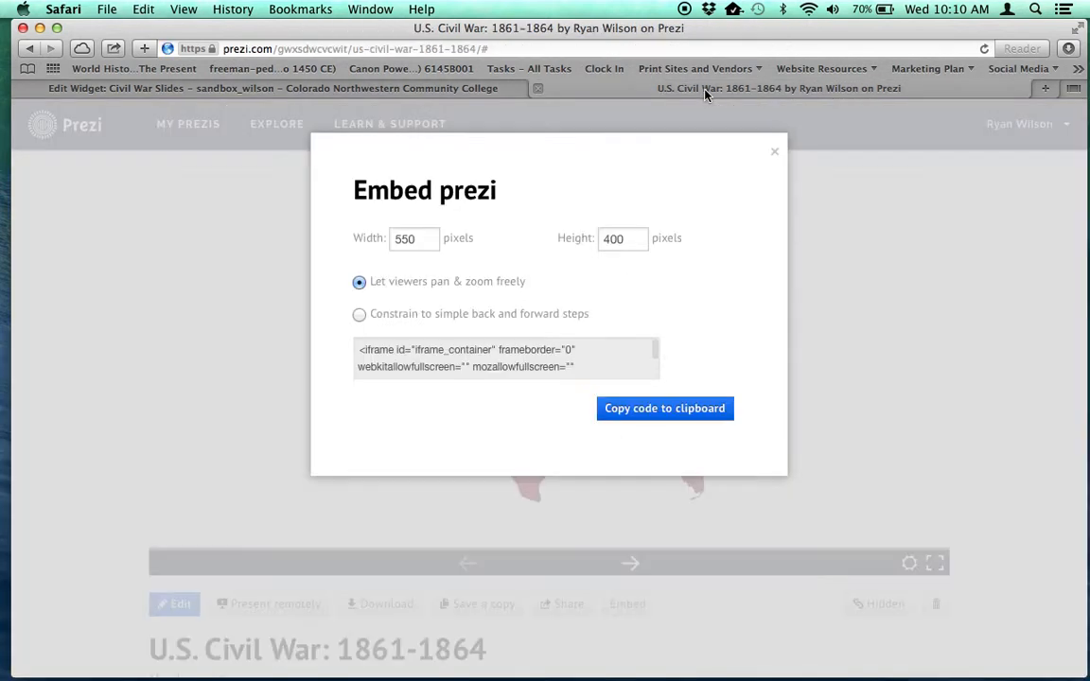
{"action": "left_click", "coordinate": [544, 373]}
{"action": "key", "text": "super+c"}
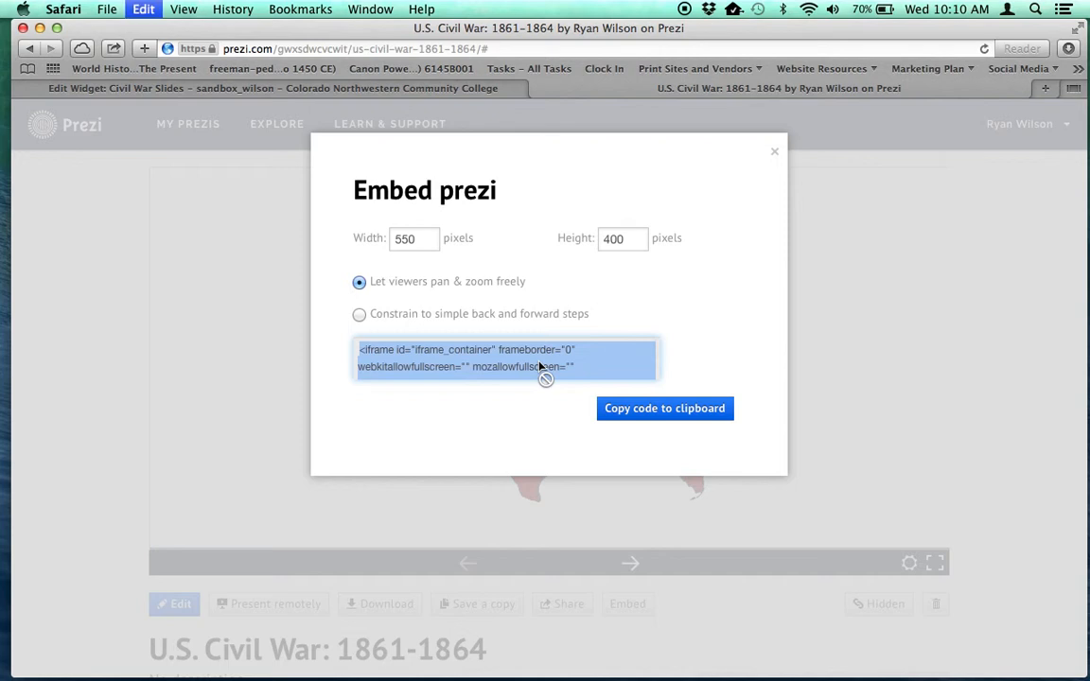
Paste the Prezi iframe code into the widget's HTML source in D2L, then save and close the widget
{"action": "left_click", "coordinate": [416, 92]}
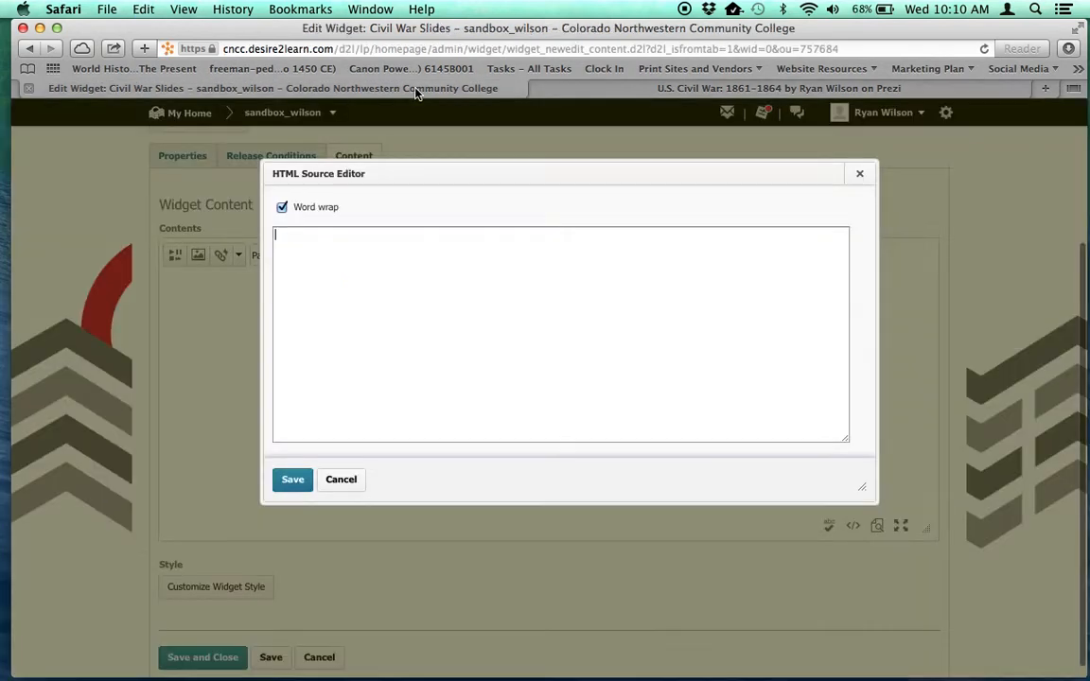
{"action": "key", "text": "super+v"}
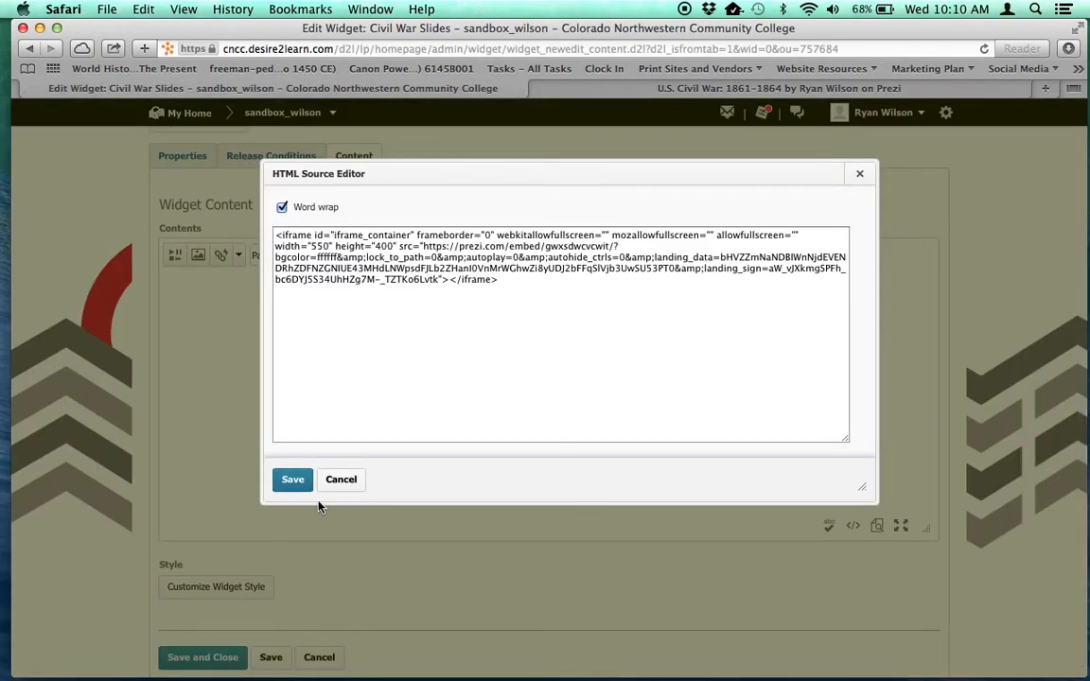
{"action": "left_click", "coordinate": [295, 480]}
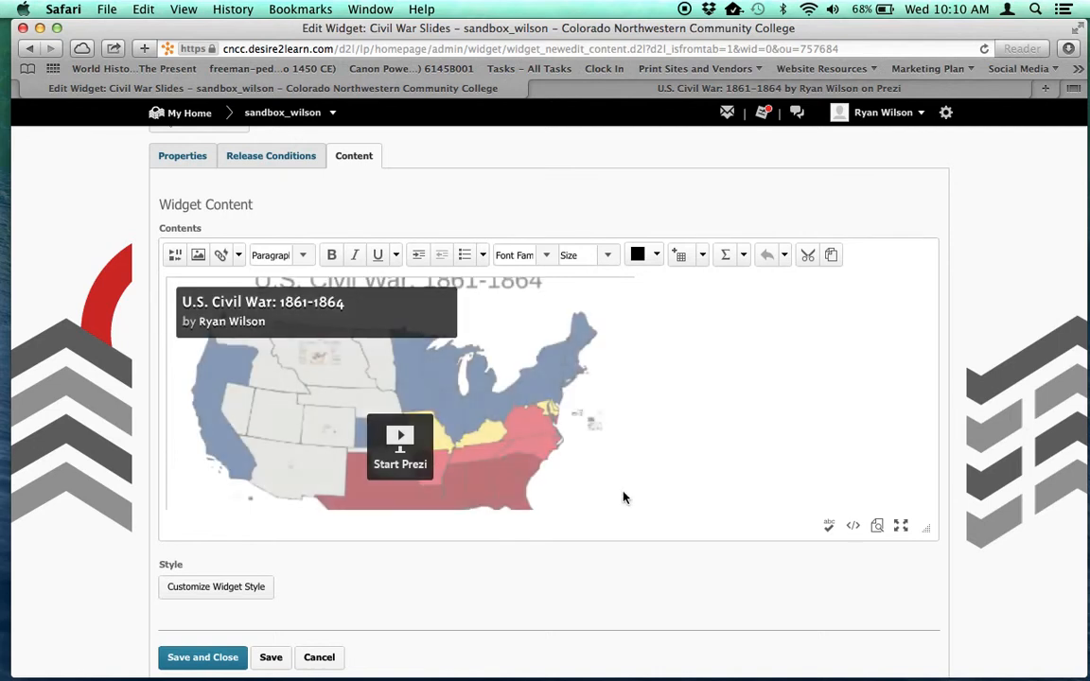
{"action": "left_click", "coordinate": [224, 660]}
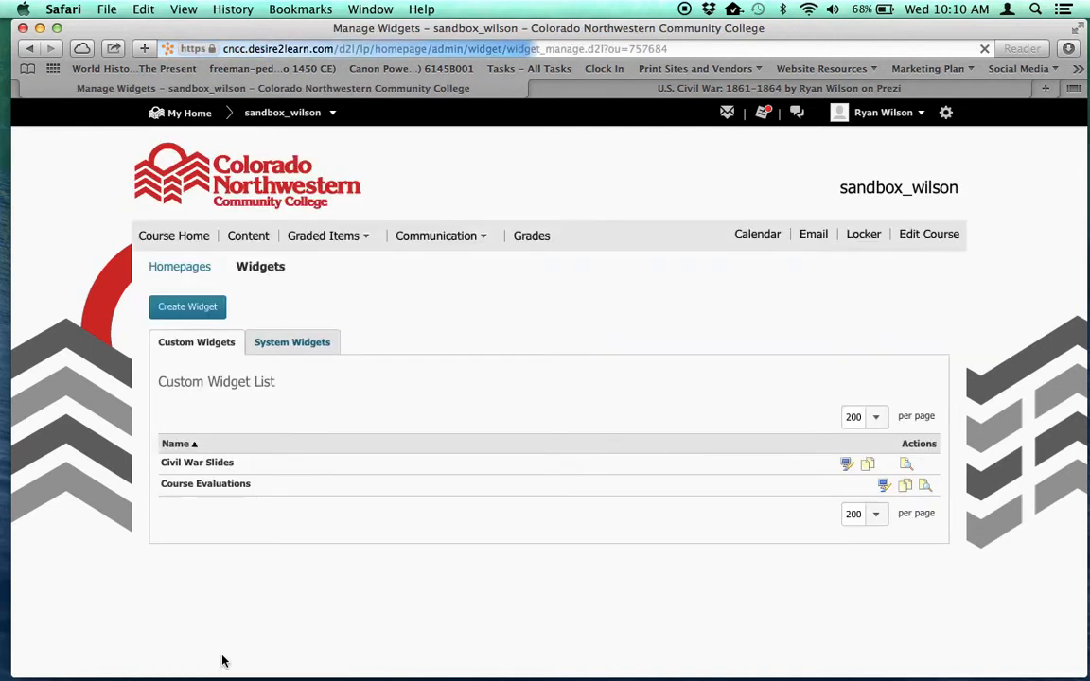
Go to the sandbox course's homepages and make a copy of the Course Default homepage
{"action": "left_click", "coordinate": [181, 273]}
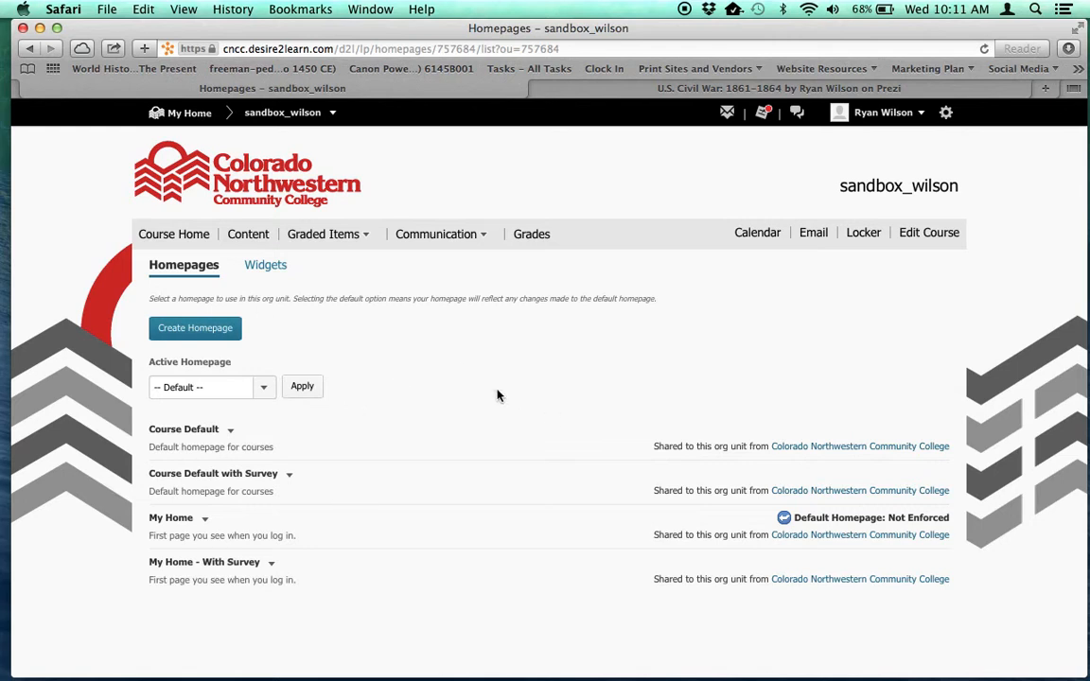
{"action": "left_click", "coordinate": [267, 390]}
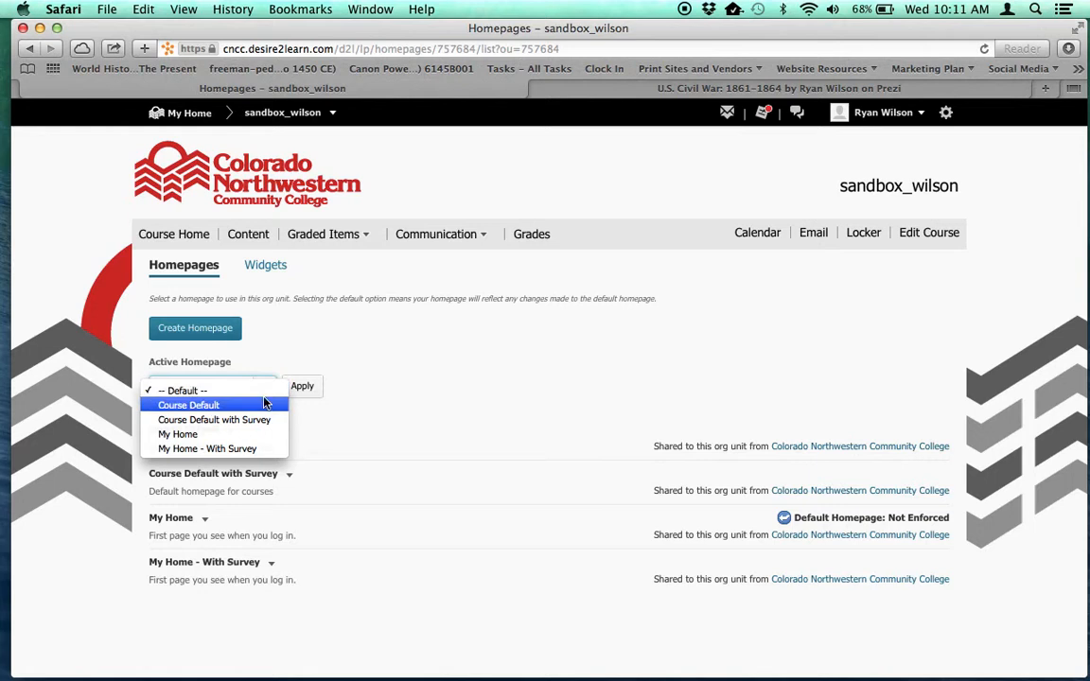
{"action": "left_click", "coordinate": [399, 436]}
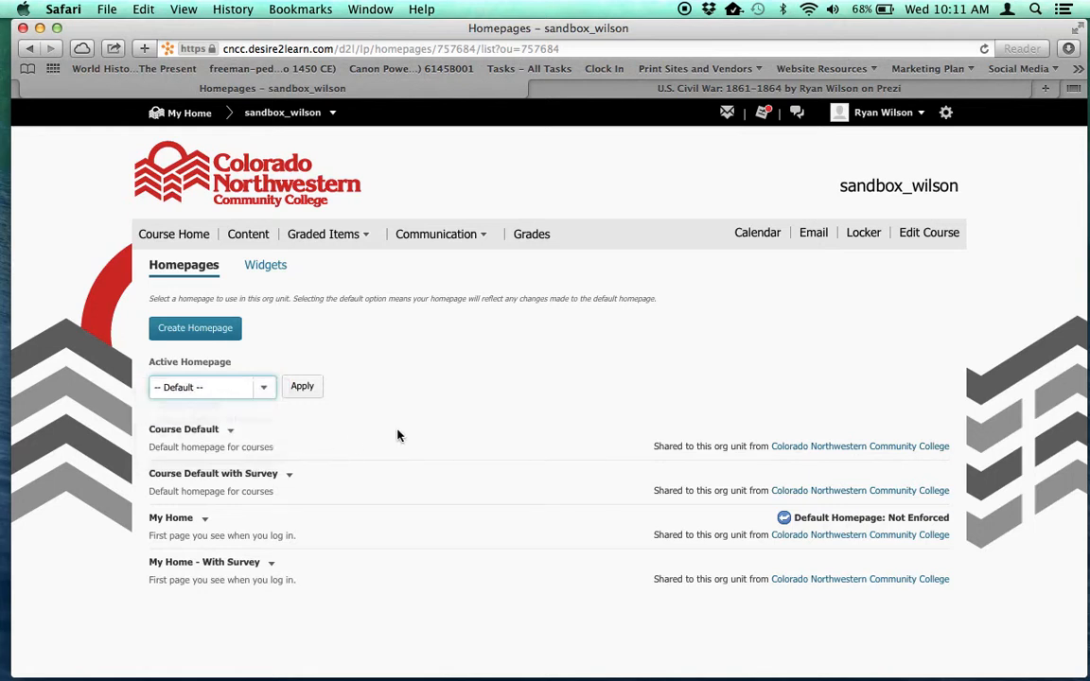
{"action": "left_click", "coordinate": [230, 432]}
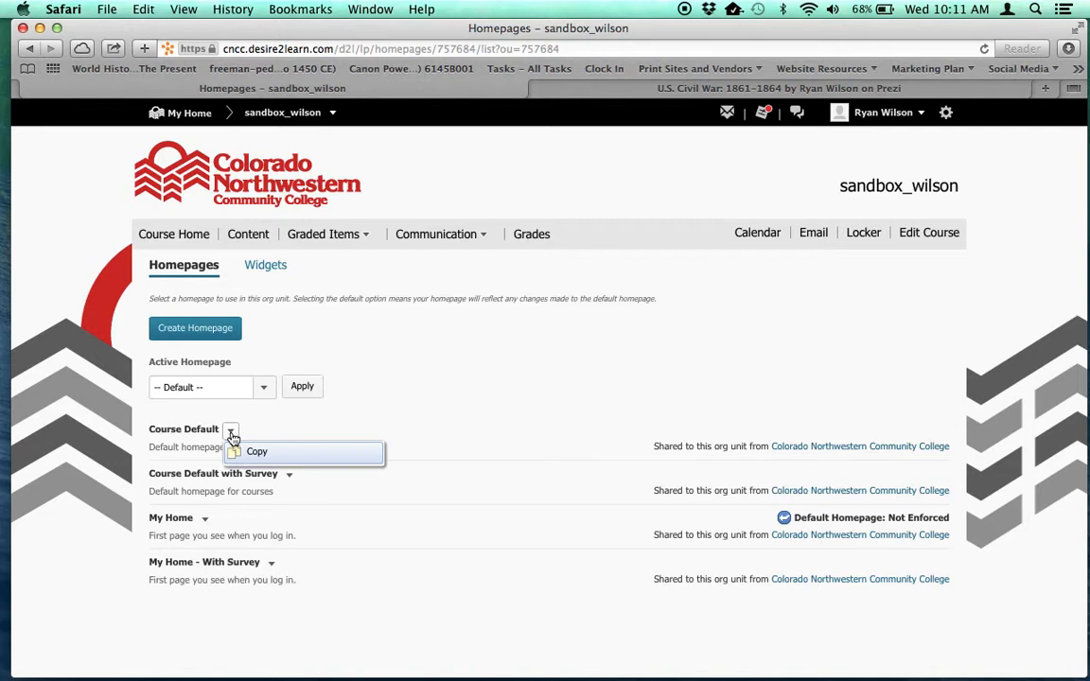
{"action": "left_click", "coordinate": [253, 453]}
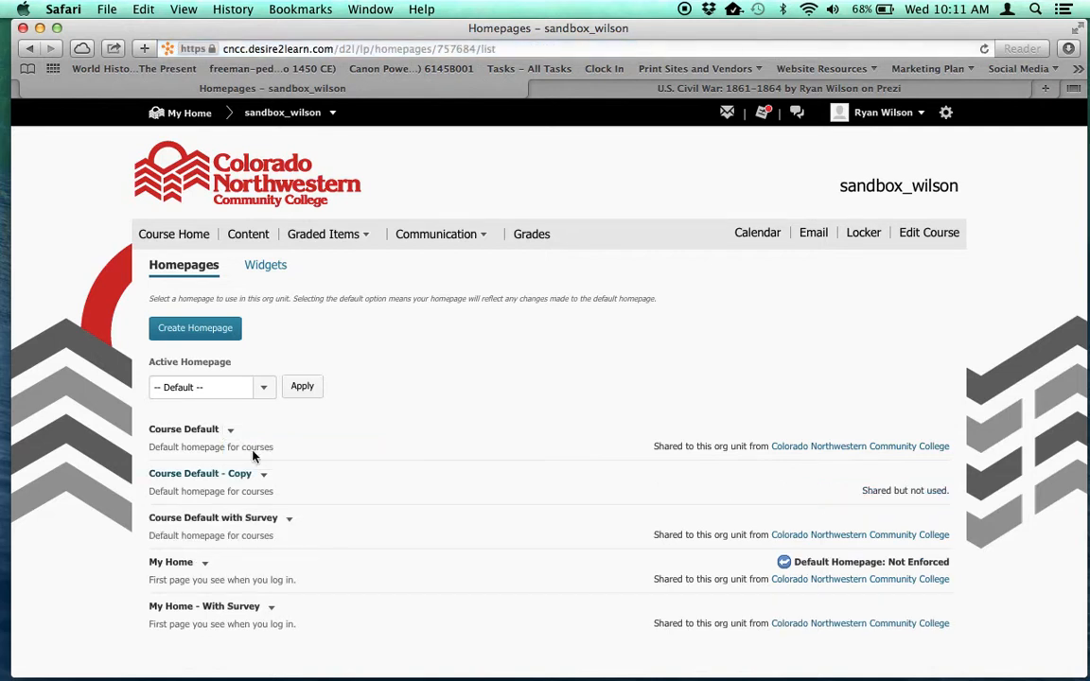
Open the copied Course Default homepage for editing and rename it "Civil War Unit Homepage"
{"action": "left_click", "coordinate": [238, 475]}
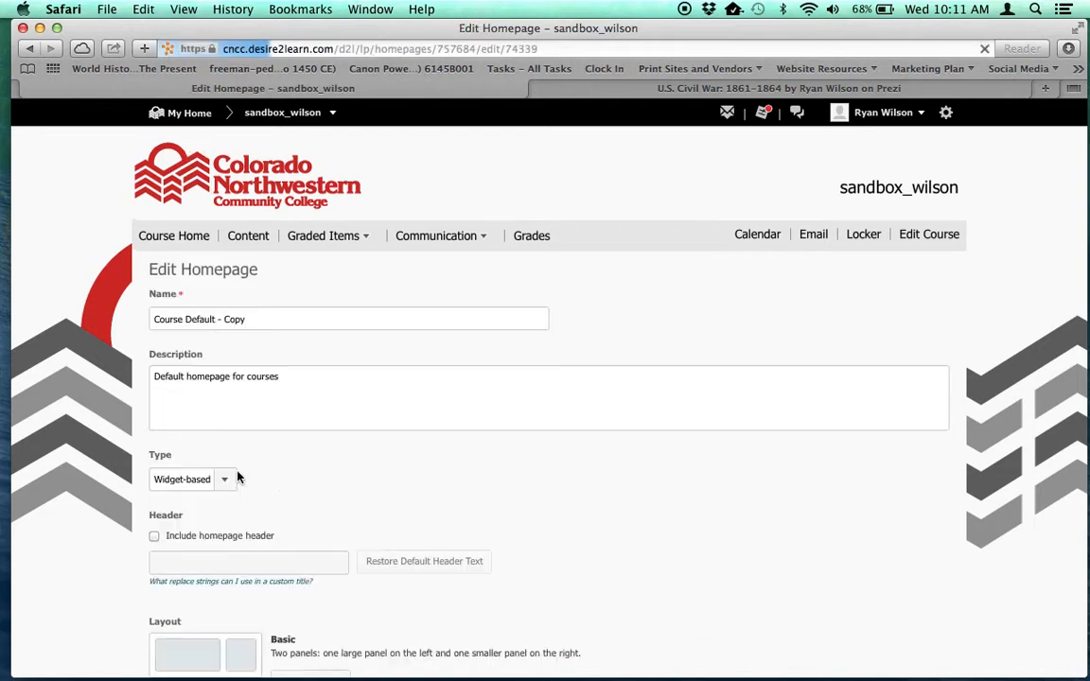
{"action": "left_click", "coordinate": [278, 318]}
{"action": "triple_click", "coordinate": [279, 318]}
{"action": "type", "text": "Civil"}
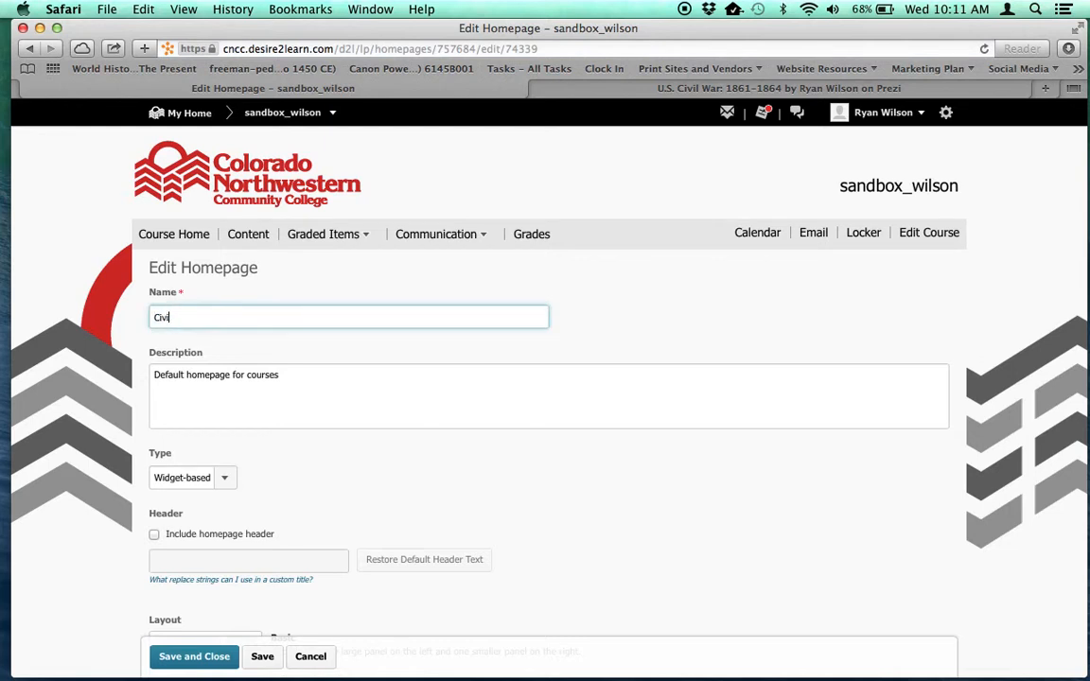
{"action": "type", "text": " War Unit Homepage"}
Replace the homepage description with "Homepage for the unit on the Civil War."
{"action": "scroll", "coordinate": [274, 436], "scroll_direction": "down", "scroll_amount": 1}
{"action": "double_click", "coordinate": [326, 370]}
{"action": "triple_click", "coordinate": [327, 370]}
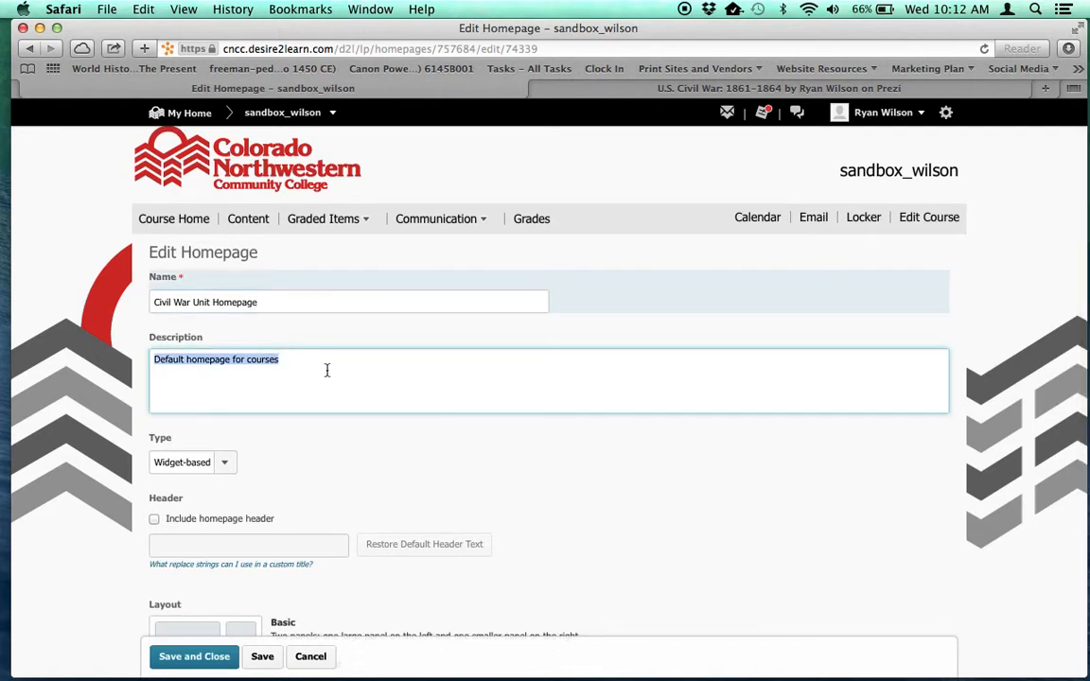
{"action": "type", "text": "H"}
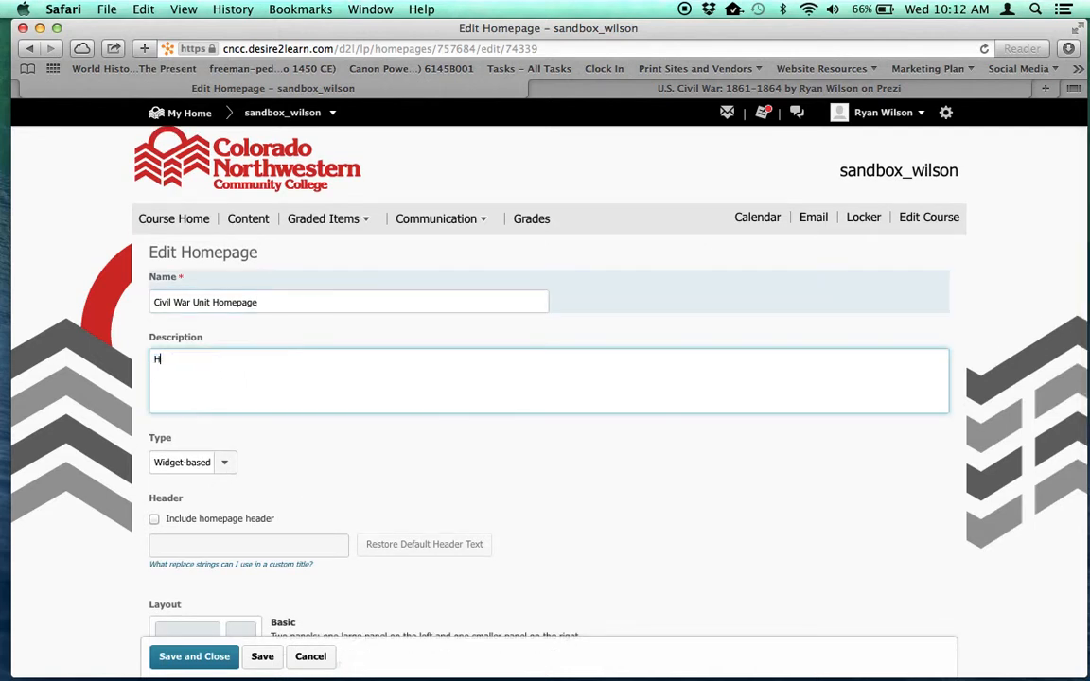
{"action": "type", "text": "omepage for the unit on the Civil War."}
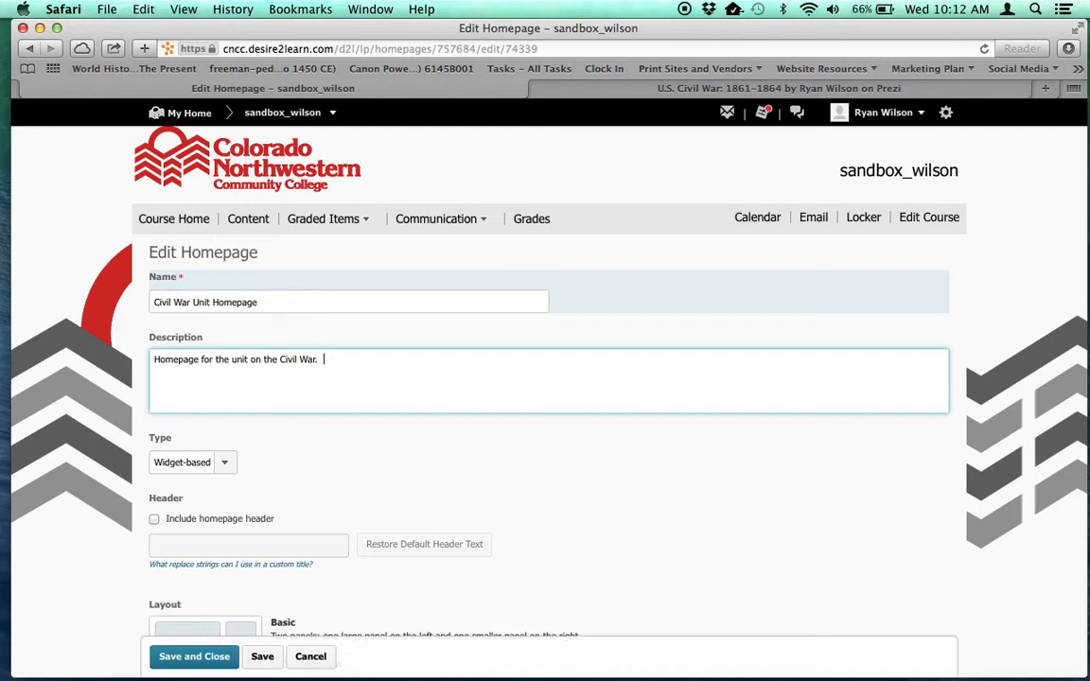
Add the custom widget Civil War Slides to the homepage's large panel and move it above My Courses
{"action": "scroll", "coordinate": [406, 473], "scroll_direction": "down", "scroll_amount": 10}
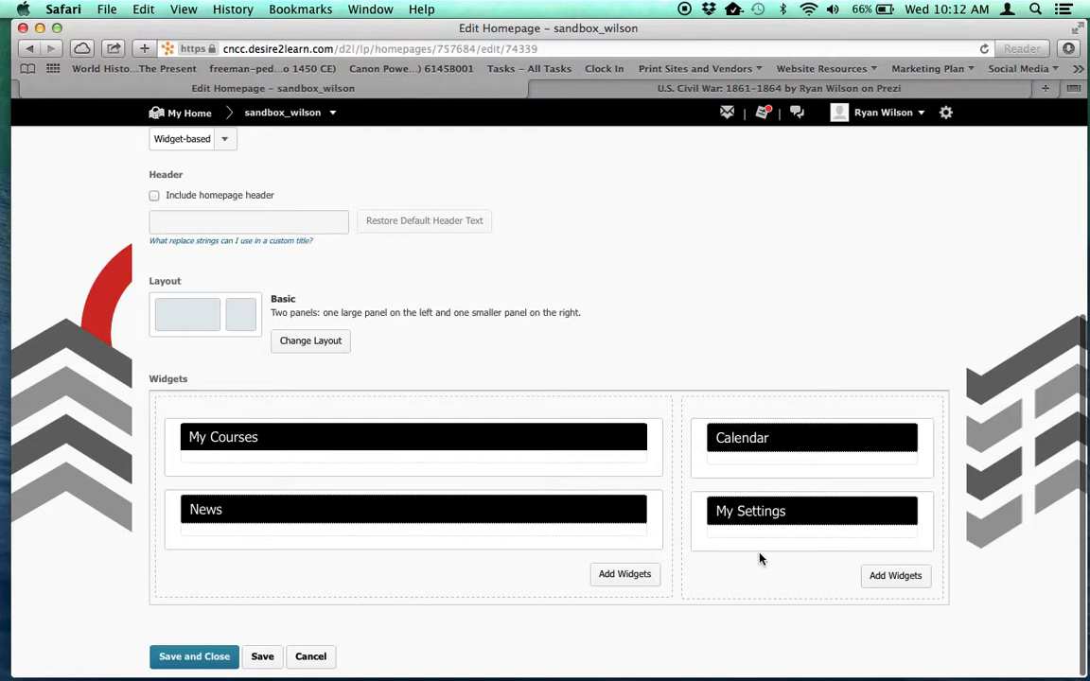
{"action": "left_click", "coordinate": [640, 583]}
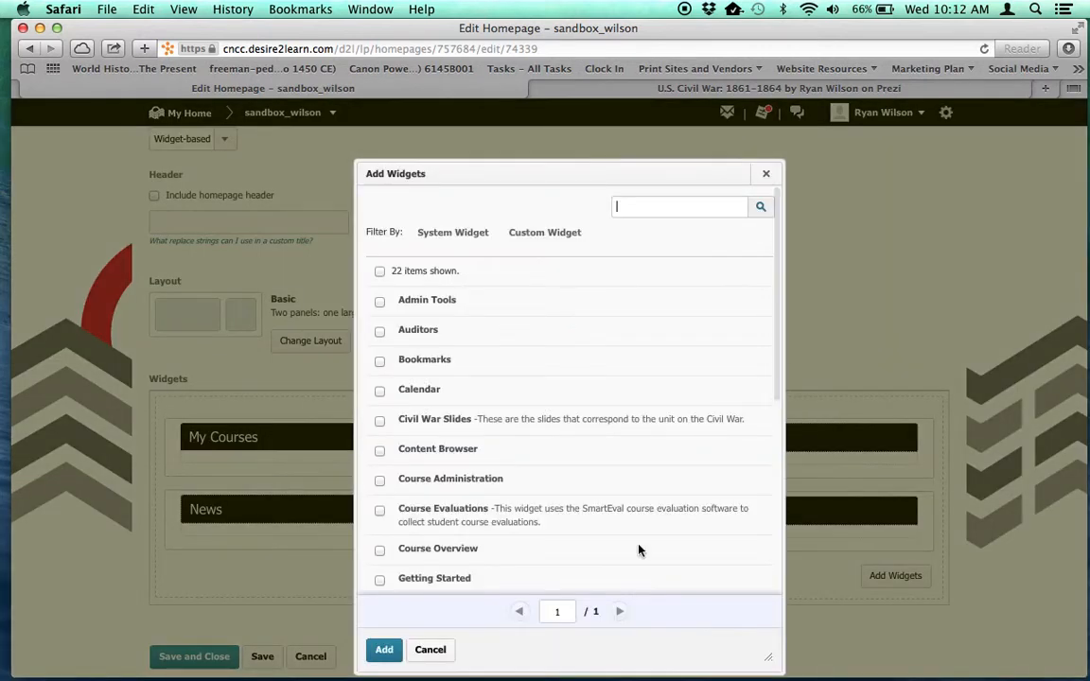
{"action": "left_click", "coordinate": [536, 236]}
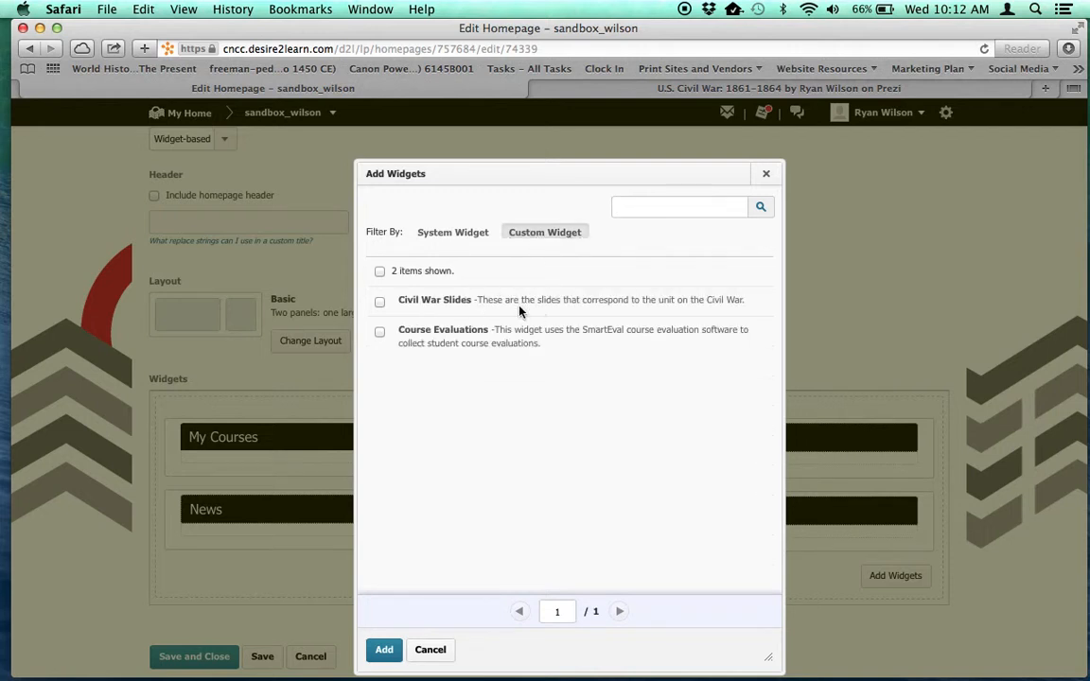
{"action": "left_click", "coordinate": [379, 302]}
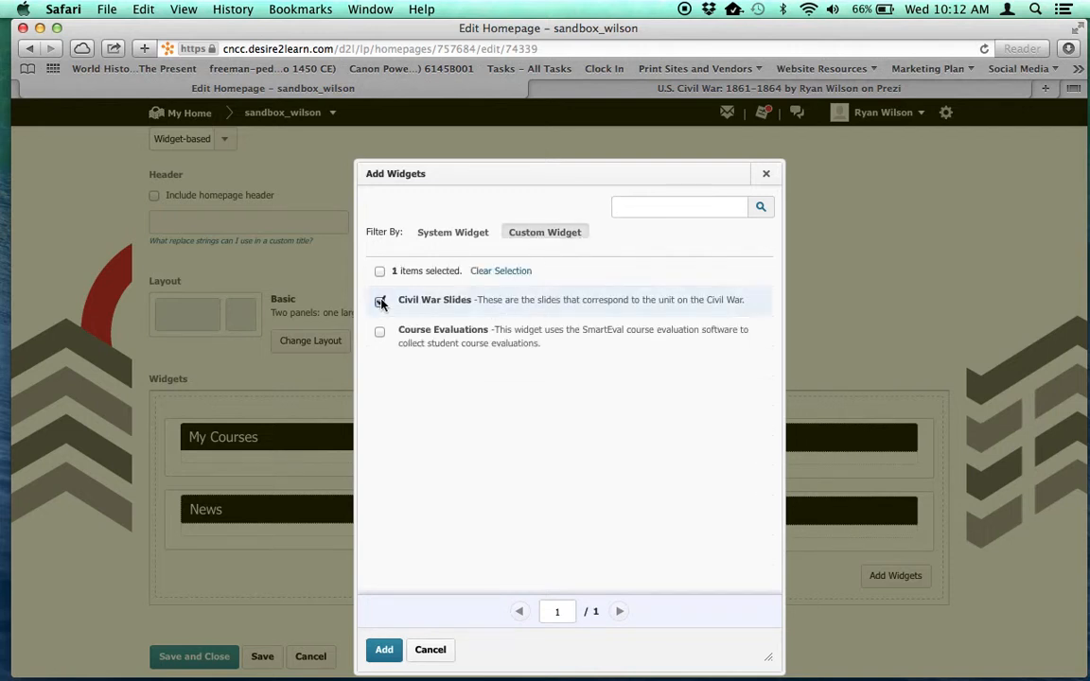
{"action": "left_click", "coordinate": [384, 649]}
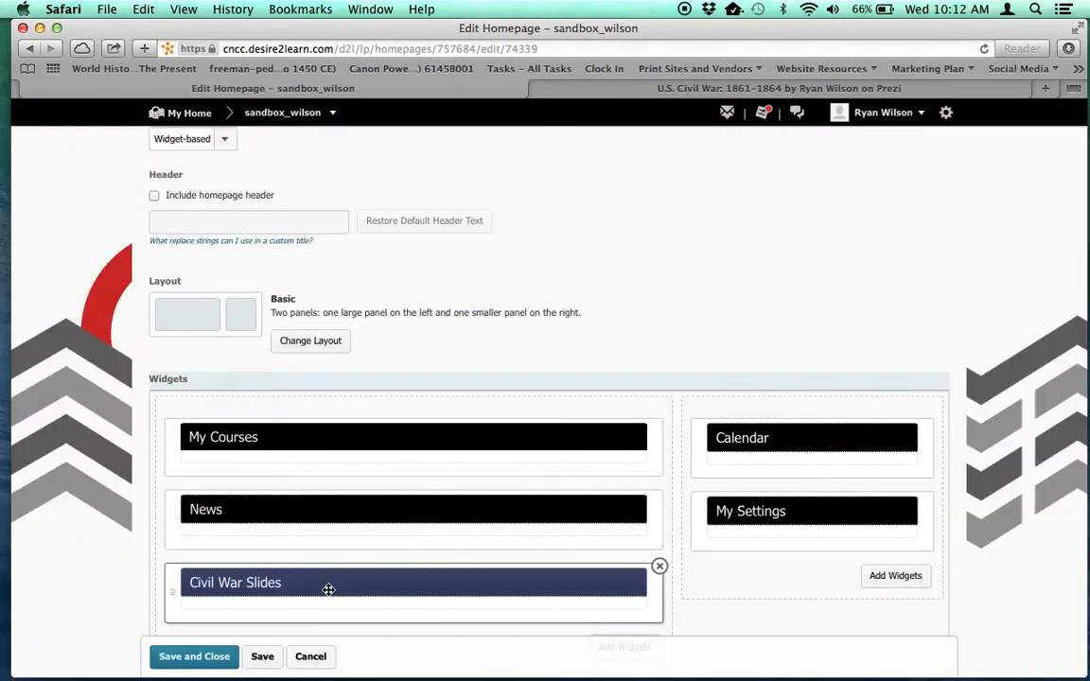
{"action": "left_click_drag", "start_coordinate": [328, 587], "coordinate": [312, 433]}
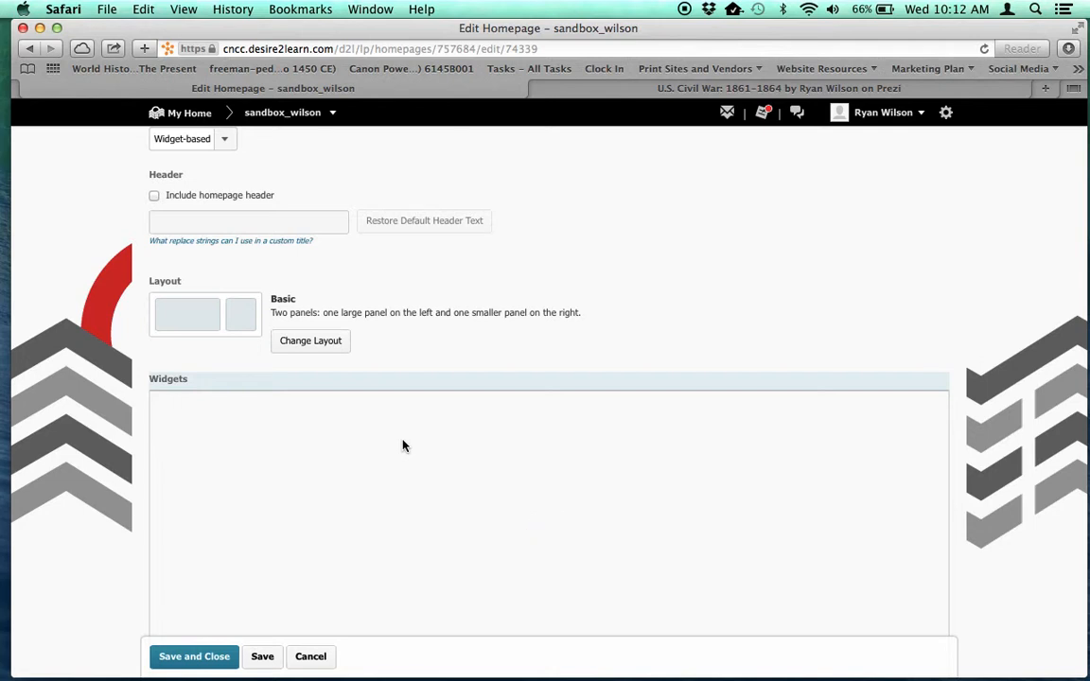
Give the Civil War Slides widget a solid titlebar background in custom black, then save and close the homepage
{"action": "scroll", "coordinate": [784, 522], "scroll_direction": "down", "scroll_amount": 2}
{"action": "scroll", "coordinate": [784, 523], "scroll_direction": "down", "scroll_amount": 1}
{"action": "scroll", "coordinate": [785, 522], "scroll_direction": "down", "scroll_amount": 2}
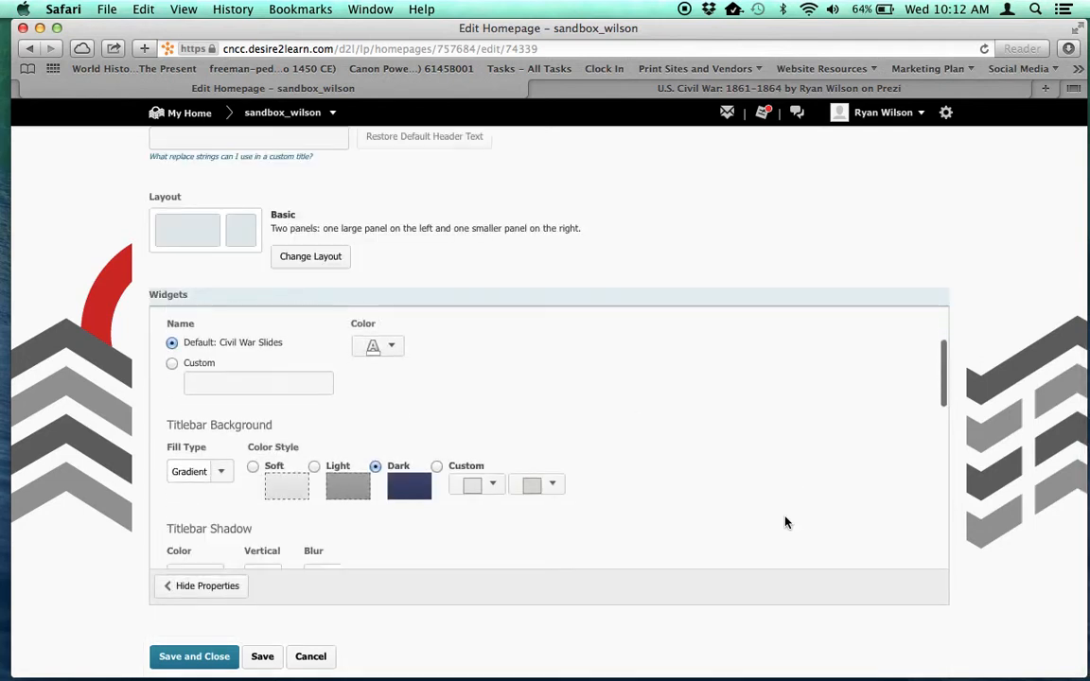
{"action": "left_click", "coordinate": [224, 466]}
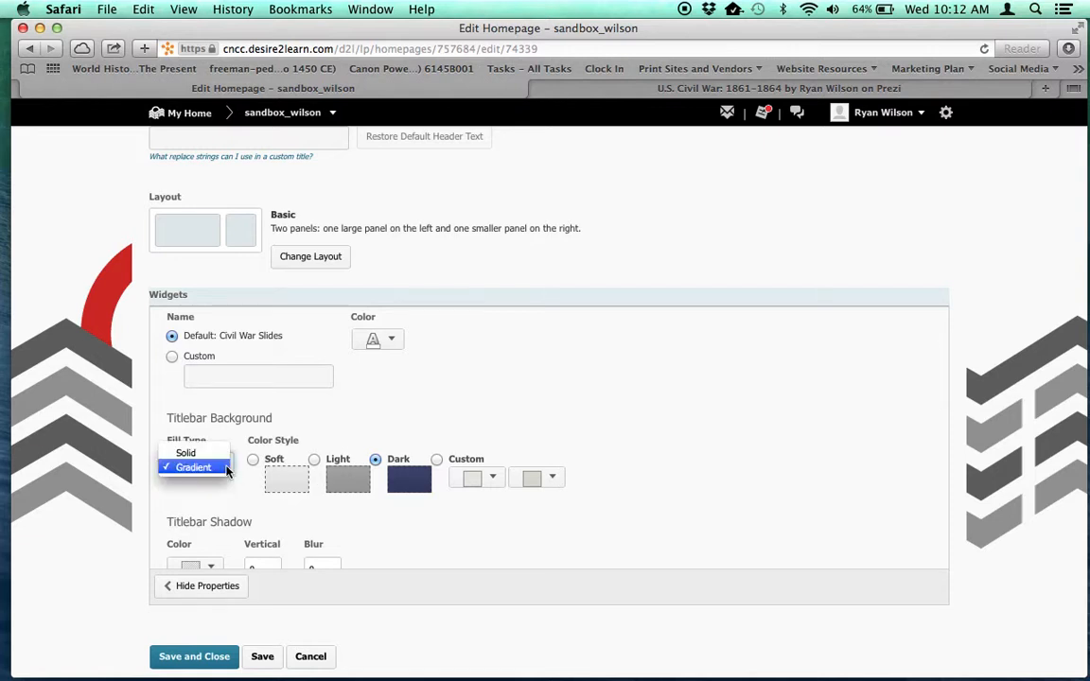
{"action": "left_click", "coordinate": [209, 456]}
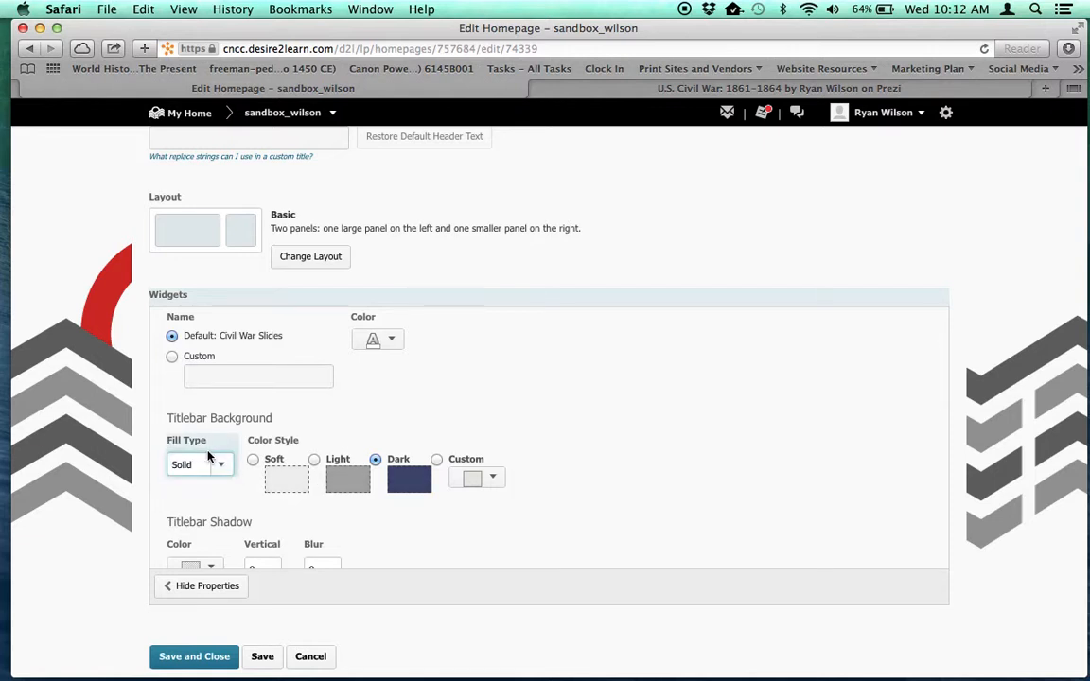
{"action": "left_click", "coordinate": [437, 461]}
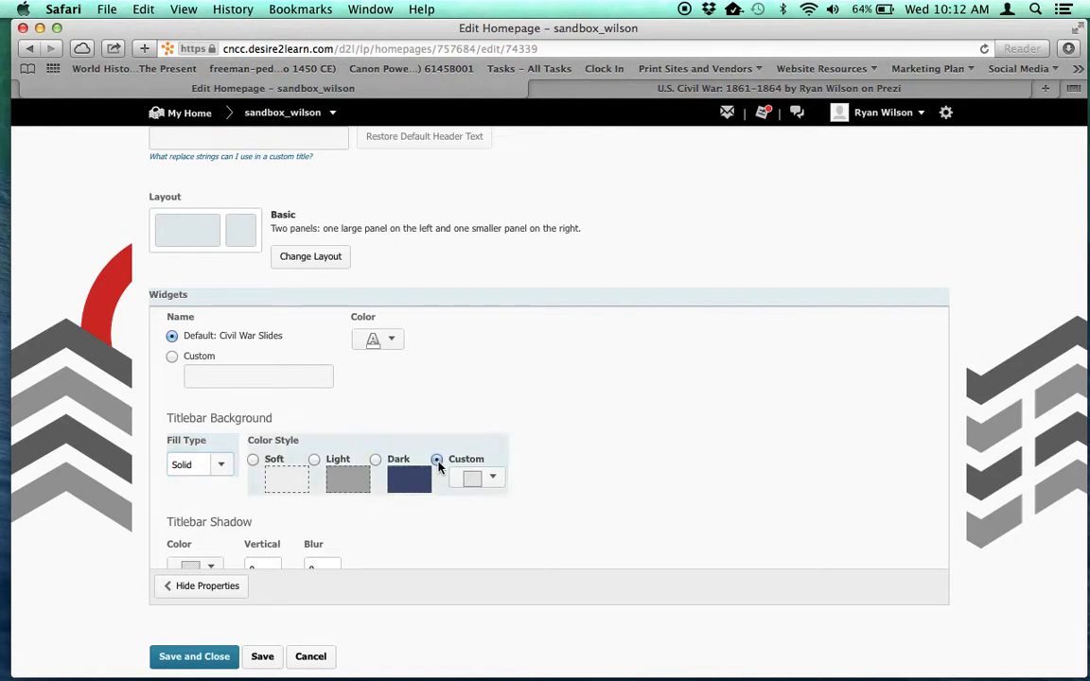
{"action": "left_click", "coordinate": [493, 479]}
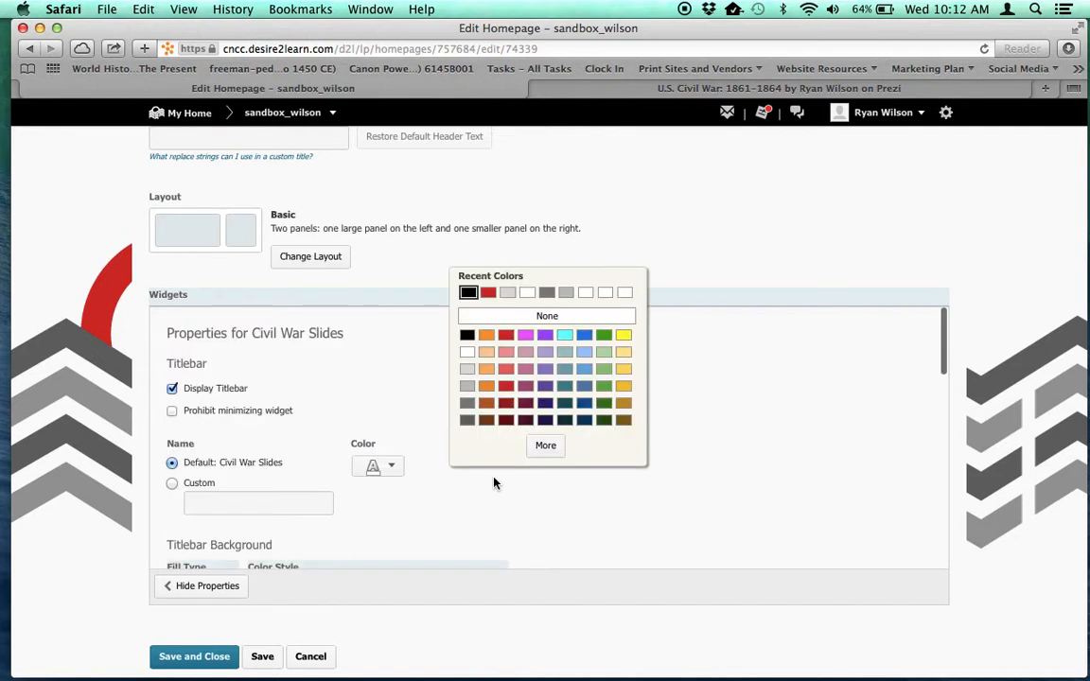
{"action": "left_click", "coordinate": [468, 293]}
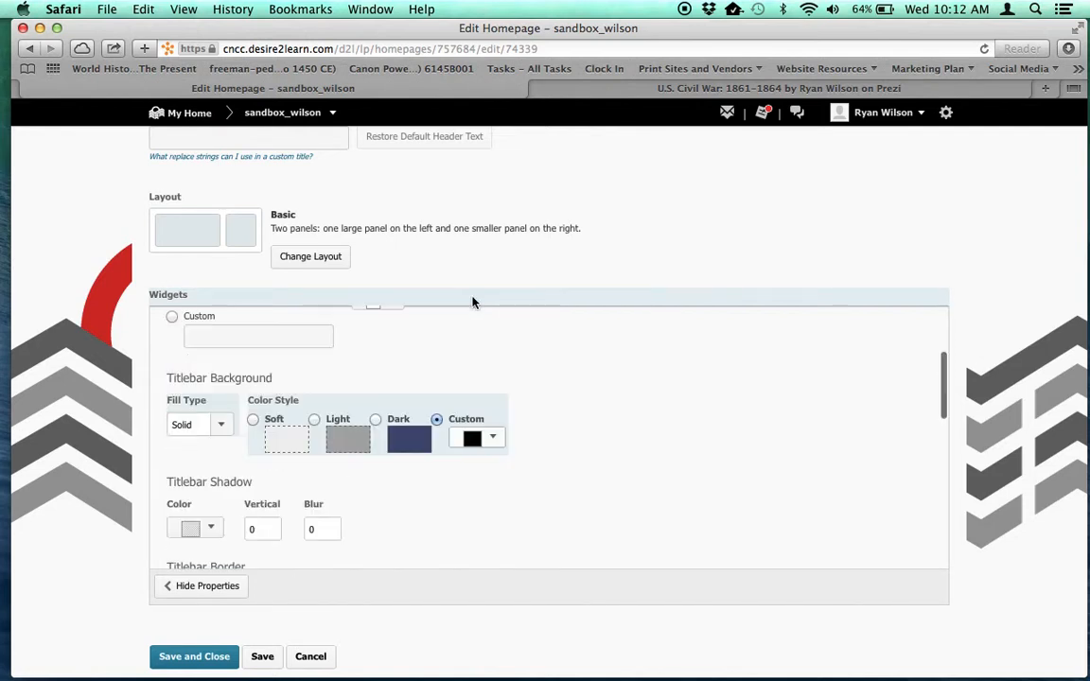
{"action": "left_click", "coordinate": [228, 587]}
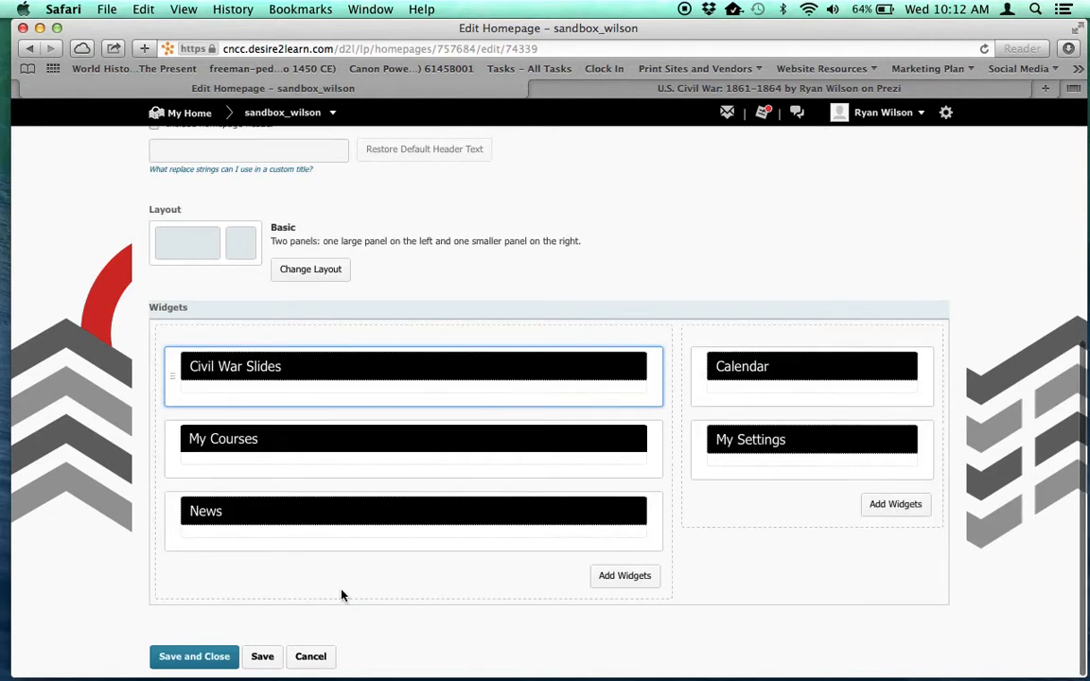
{"action": "left_click", "coordinate": [208, 658]}
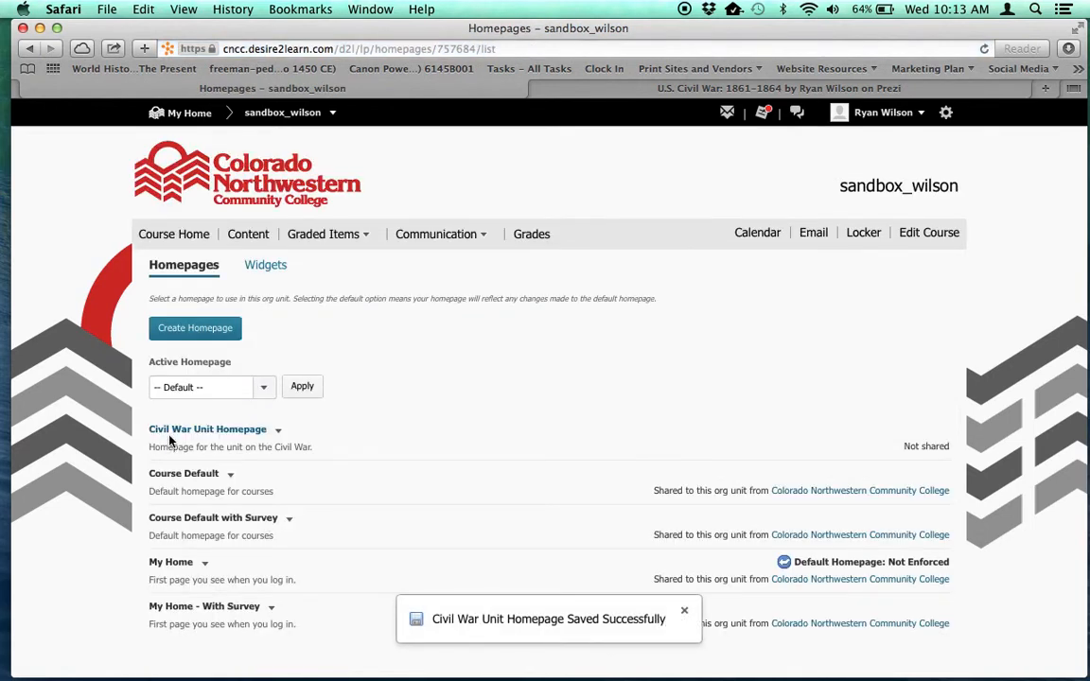
Apply Civil War Unit Homepage as the active homepage and open the course home to check the Civil War Slides widget
{"action": "left_click", "coordinate": [266, 390]}
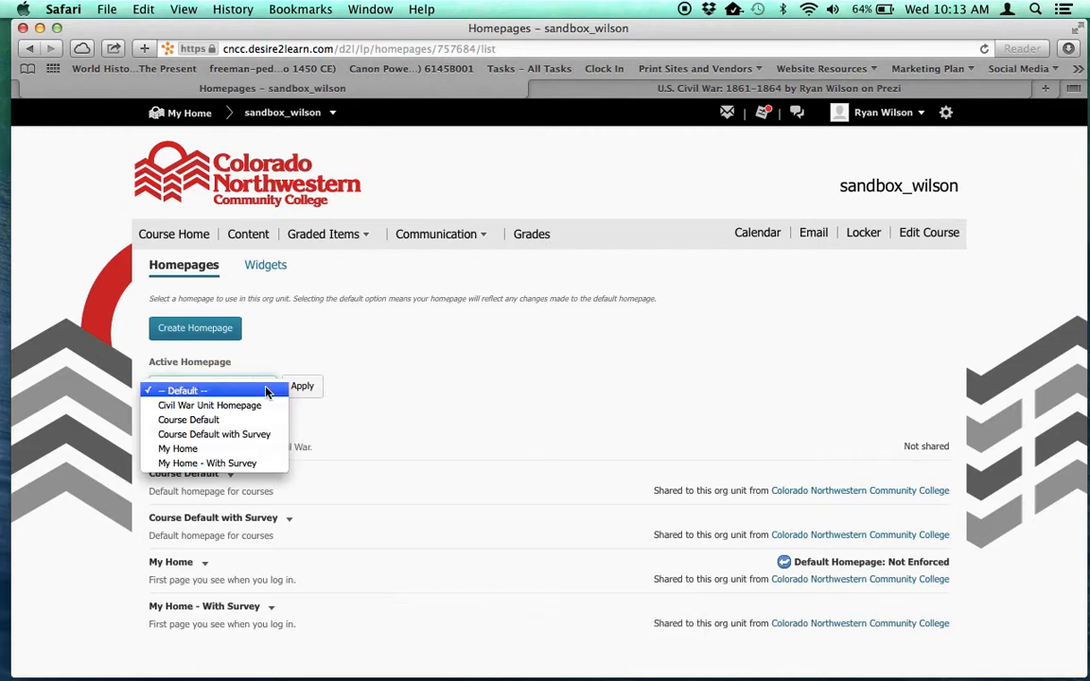
{"action": "left_click", "coordinate": [236, 405]}
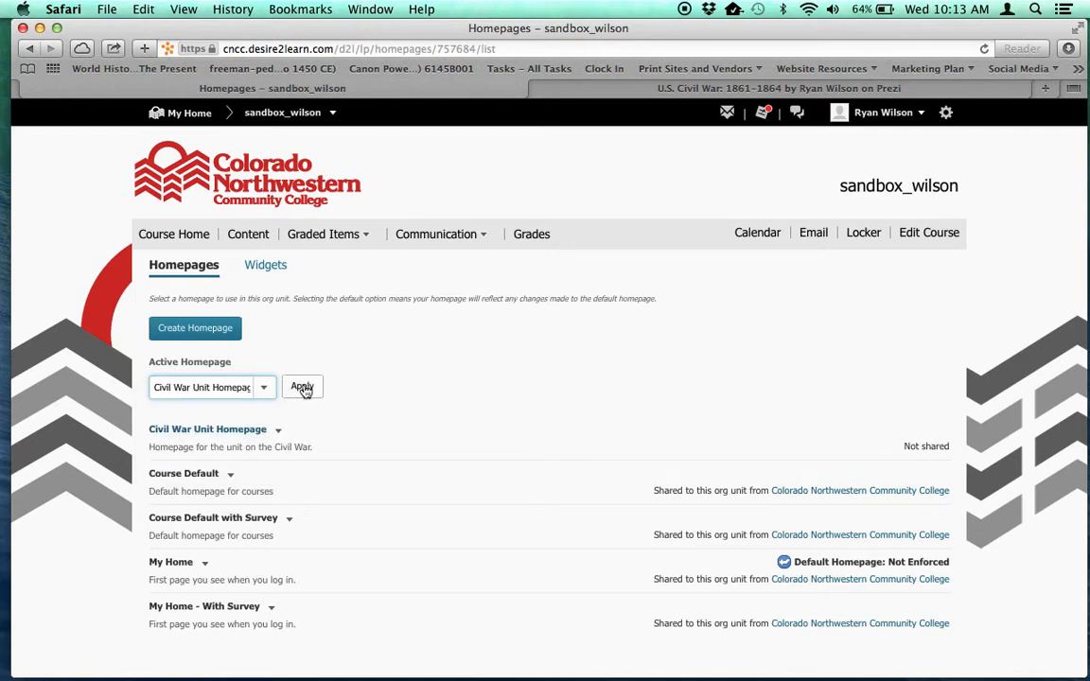
{"action": "left_click", "coordinate": [303, 388]}
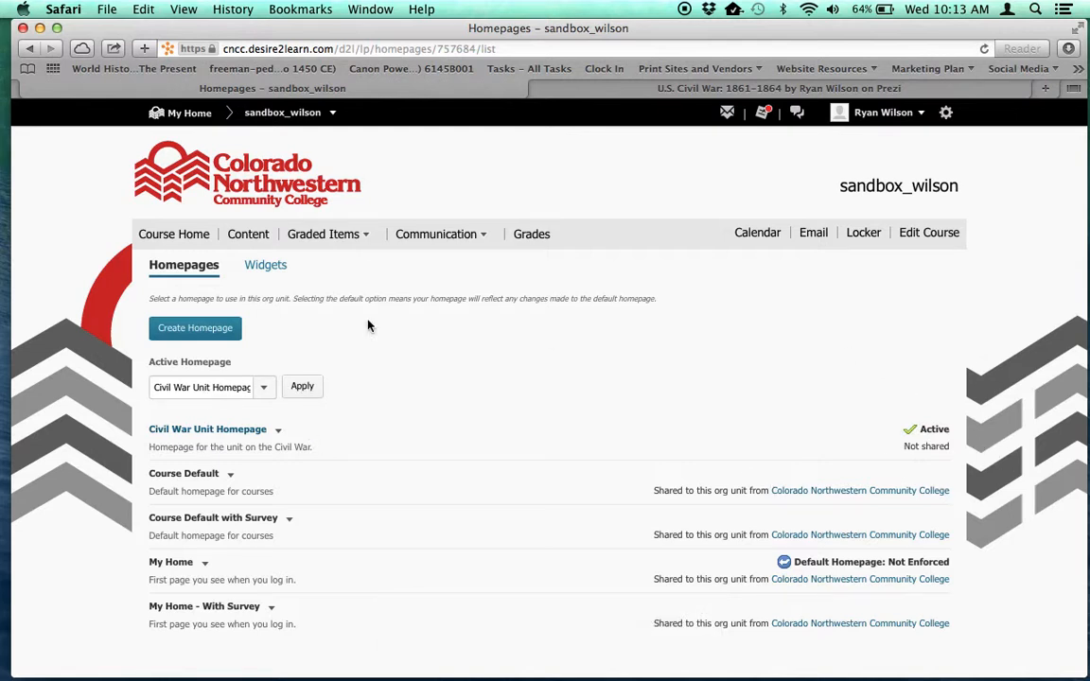
{"action": "left_click", "coordinate": [190, 235]}
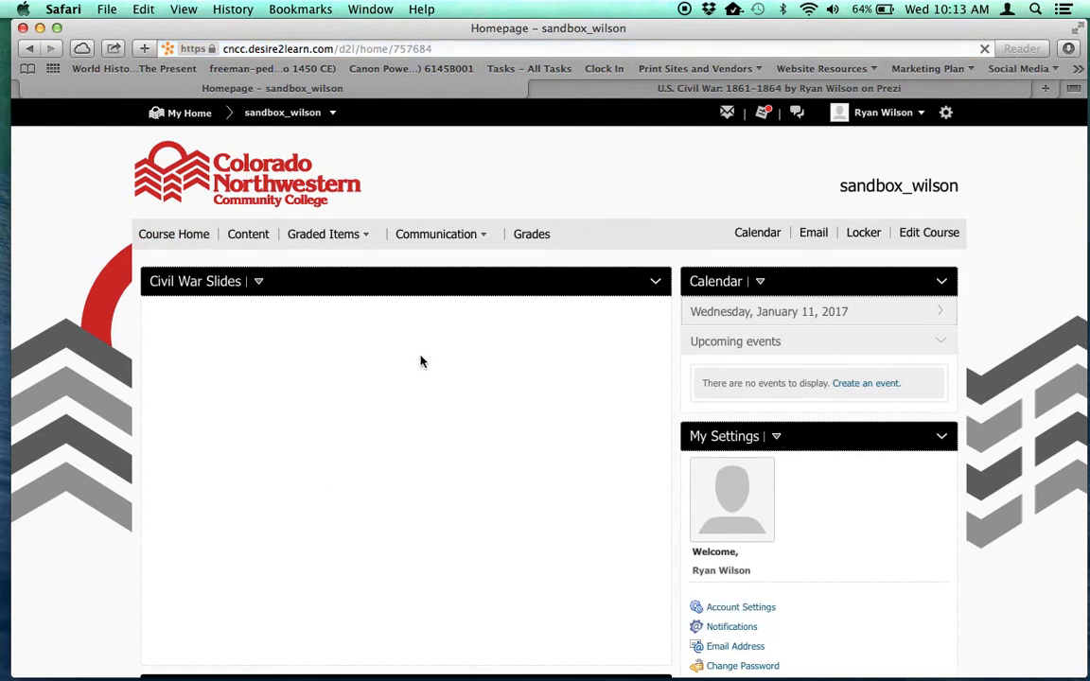
{"action": "scroll", "coordinate": [421, 542], "scroll_direction": "down", "scroll_amount": 2}
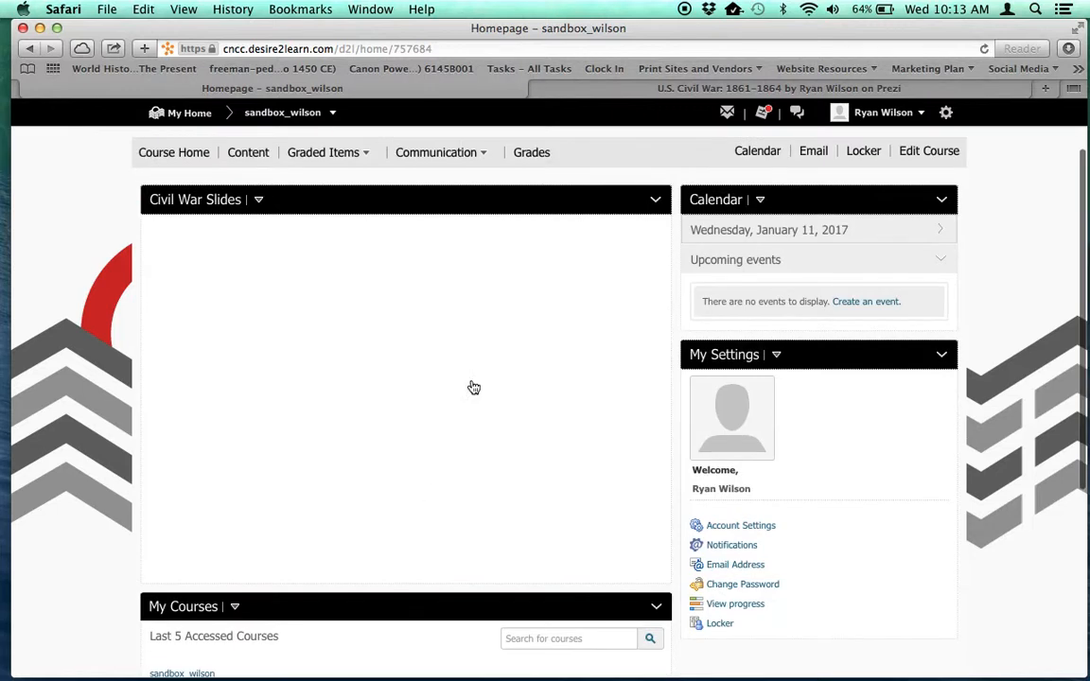